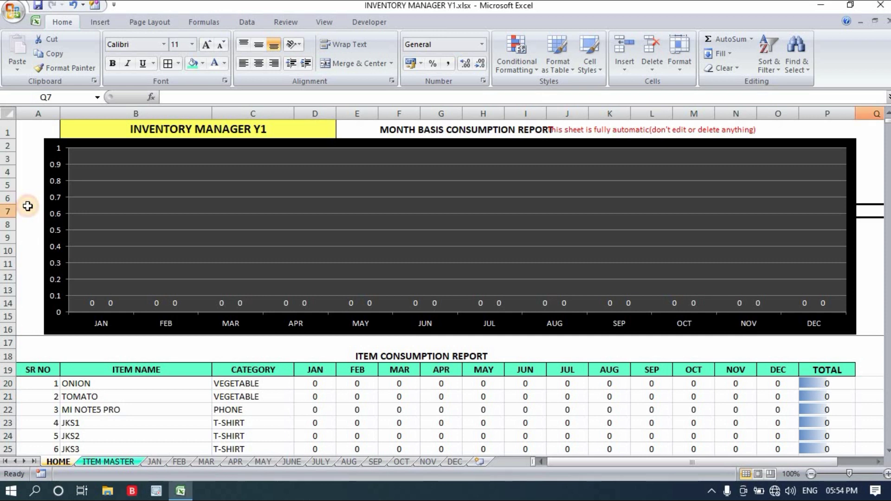
Check the hidden month labels in A7 and A12 and widen the chart slightly rightward
{"action": "left_click", "coordinate": [27, 213]}
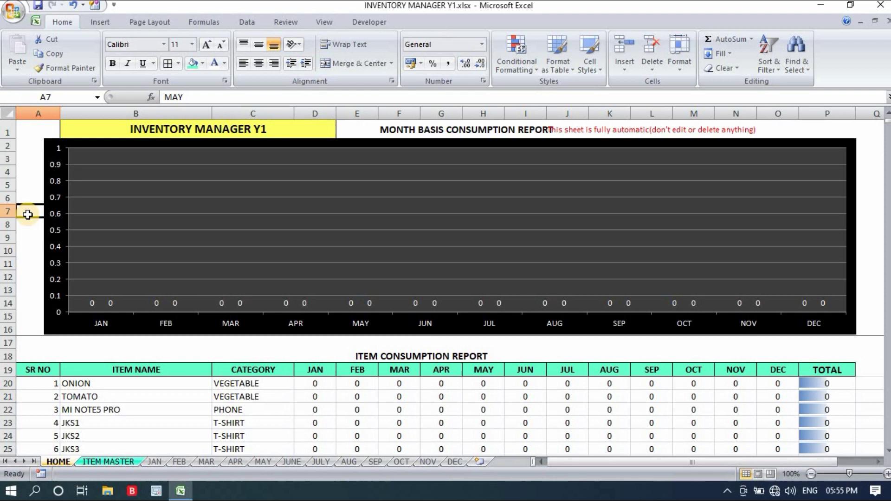
{"action": "left_click", "coordinate": [30, 277]}
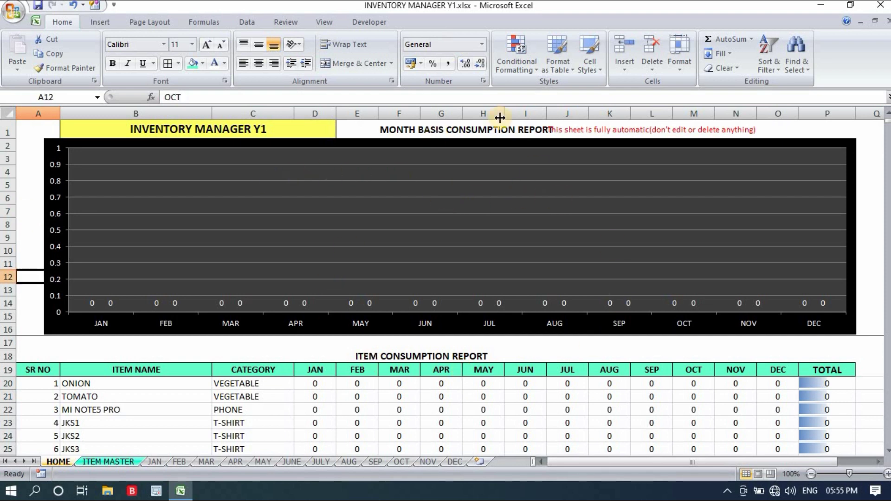
{"action": "left_click_drag", "start_coordinate": [546, 113], "coordinate": [553, 114]}
{"action": "left_click", "coordinate": [399, 130]}
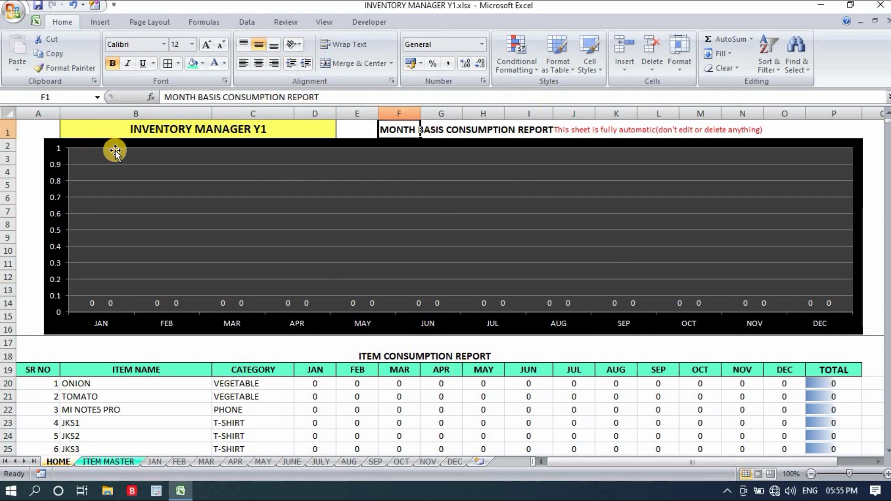
{"action": "left_click", "coordinate": [355, 127]}
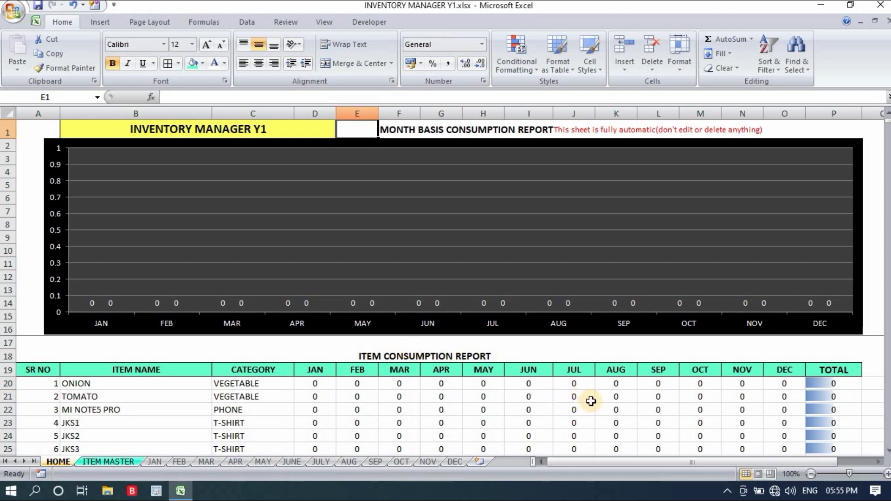
Inspect the item-name formulas for ONION and TOMATO and ONION's JAN consumption lookup
{"action": "scroll", "coordinate": [590, 401], "scroll_direction": "down", "scroll_amount": 1}
{"action": "scroll", "coordinate": [591, 400], "scroll_direction": "up", "scroll_amount": 1}
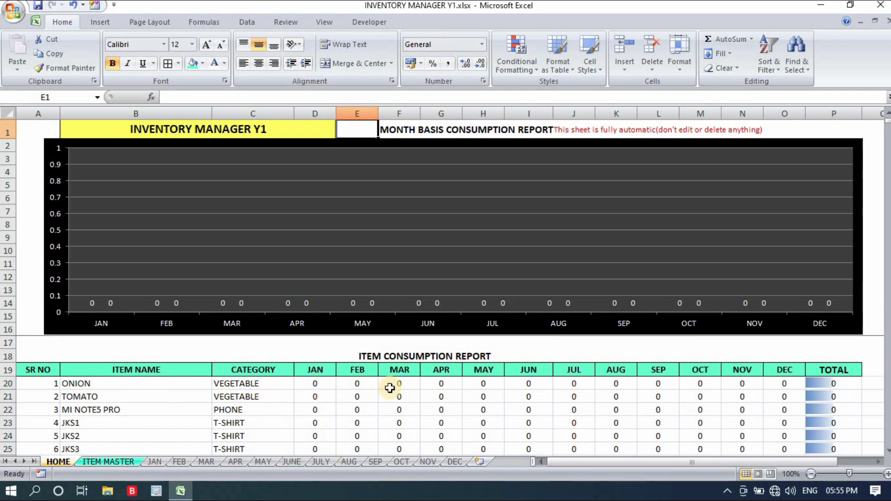
{"action": "left_click", "coordinate": [141, 384]}
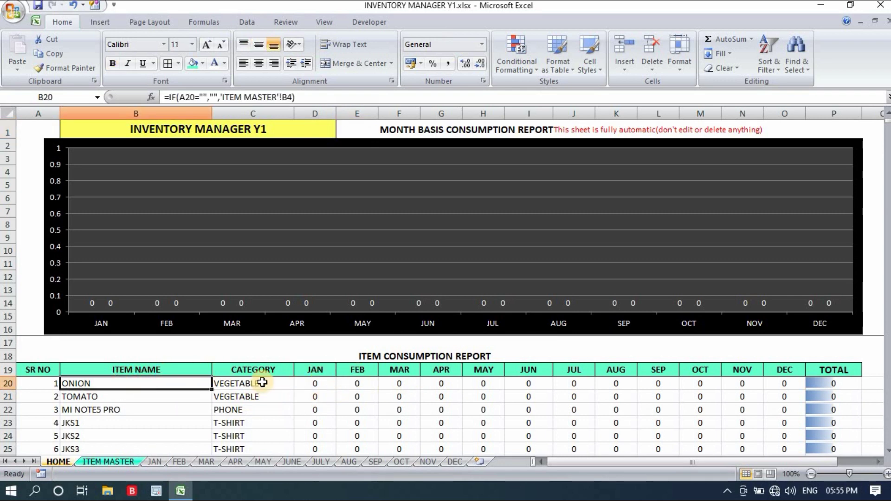
{"action": "left_click", "coordinate": [314, 382]}
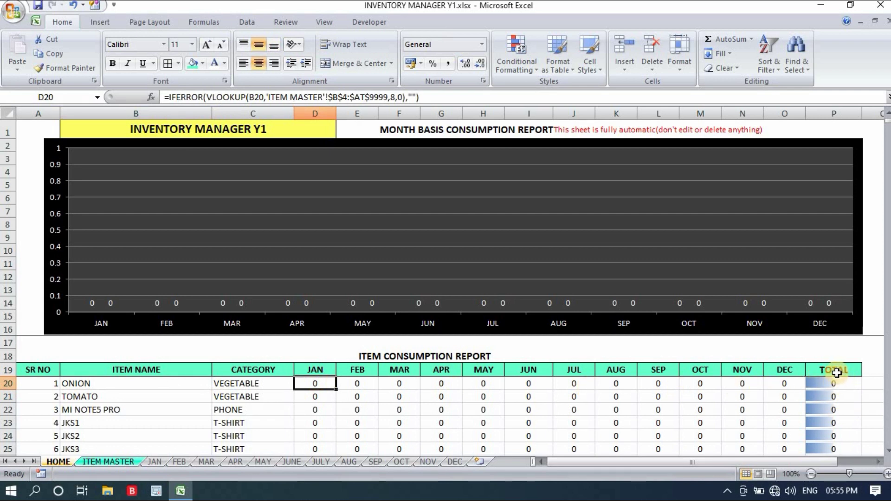
{"action": "left_click", "coordinate": [125, 383]}
{"action": "left_click", "coordinate": [131, 396]}
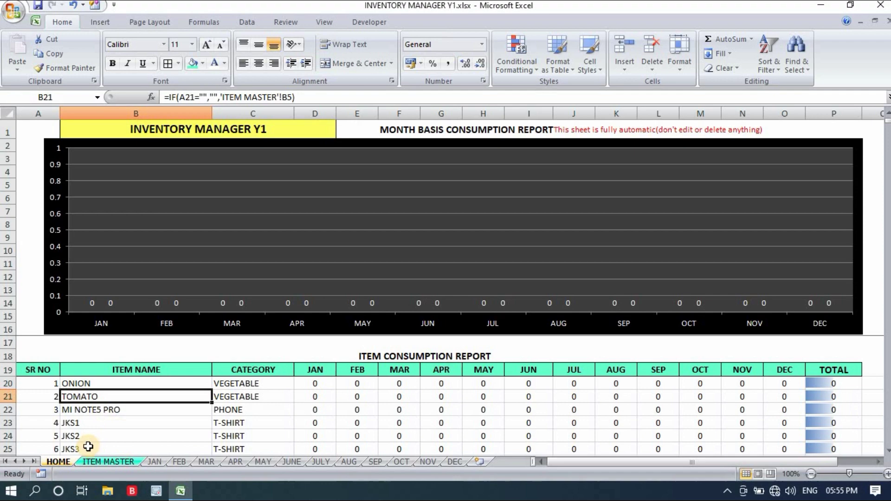
{"action": "left_click", "coordinate": [110, 461]}
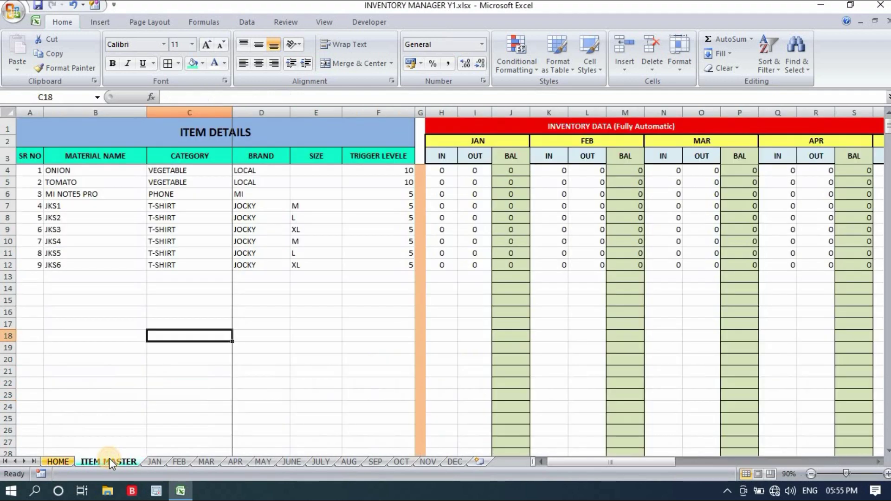
{"action": "left_click", "coordinate": [103, 384]}
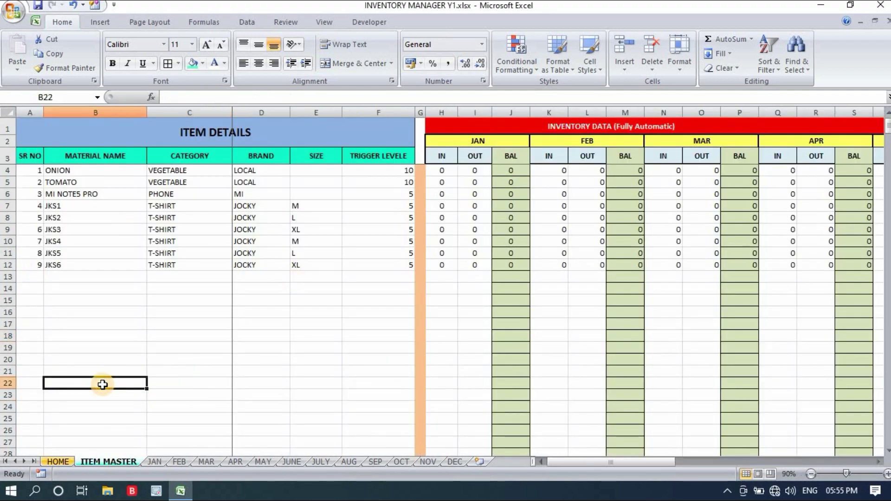
{"action": "left_click", "coordinate": [144, 156]}
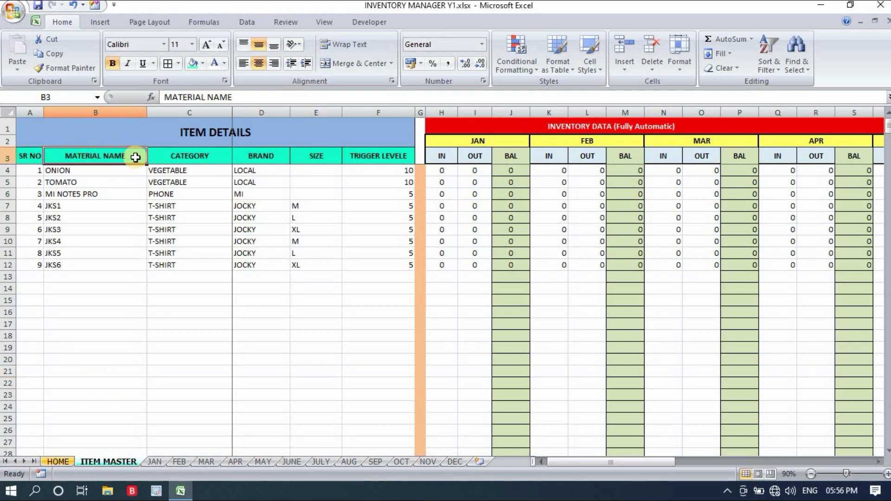
{"action": "left_click", "coordinate": [218, 157]}
{"action": "left_click", "coordinate": [262, 156]}
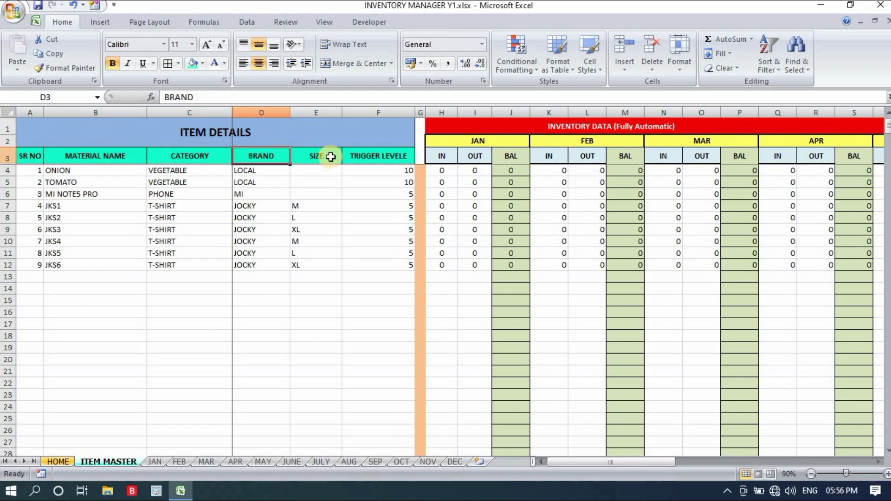
{"action": "left_click", "coordinate": [337, 157]}
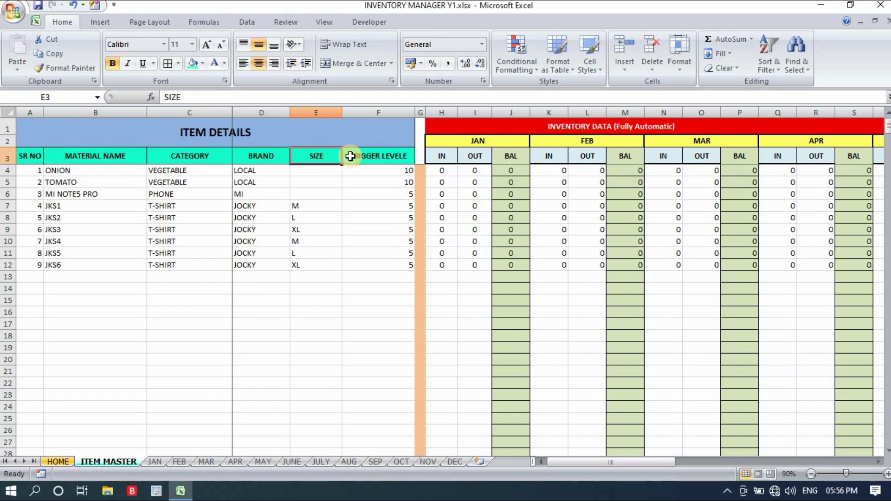
{"action": "left_click", "coordinate": [402, 157]}
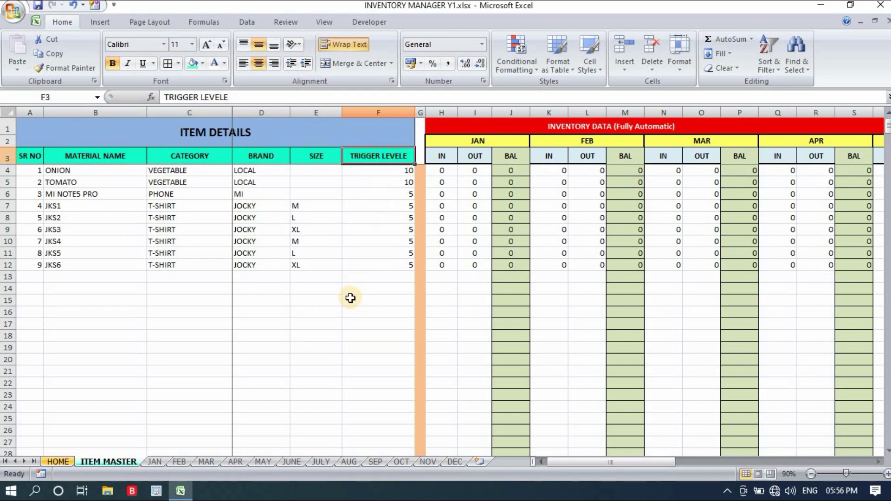
{"action": "left_click", "coordinate": [30, 173]}
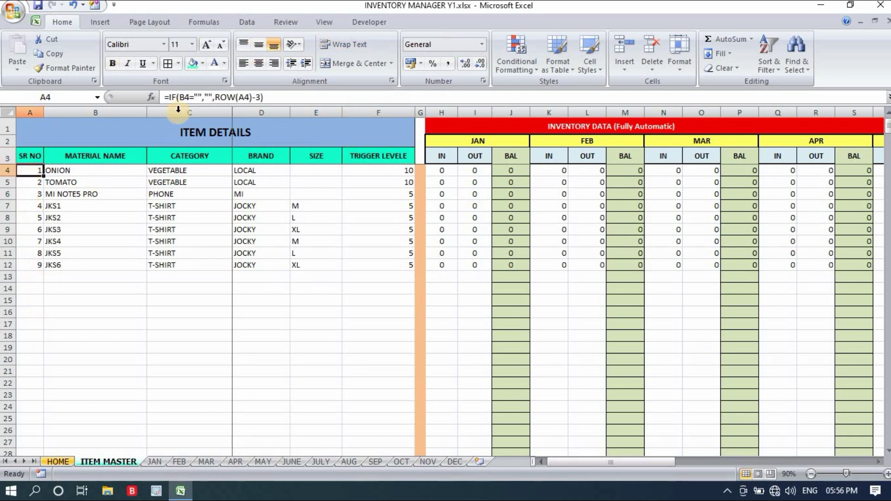
{"action": "left_click_drag", "start_coordinate": [271, 97], "coordinate": [165, 97]}
{"action": "key", "text": "Return"}
{"action": "left_click_drag", "start_coordinate": [69, 170], "coordinate": [80, 182]}
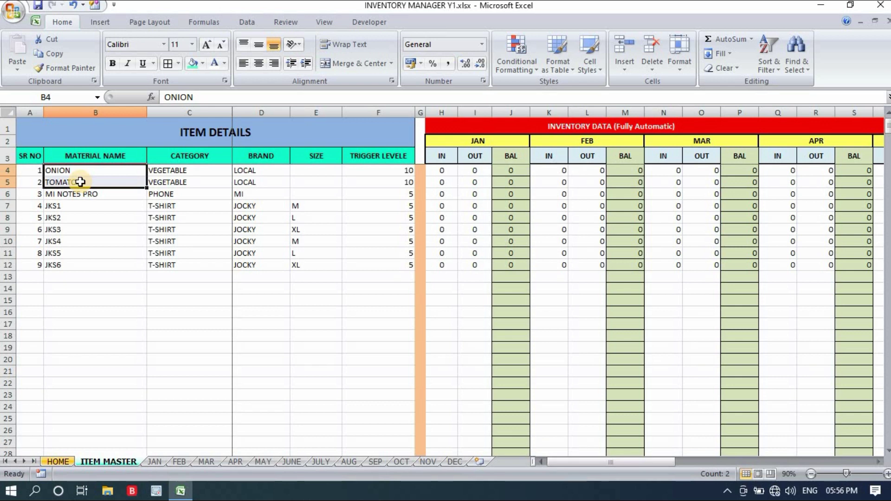
{"action": "left_click", "coordinate": [58, 266]}
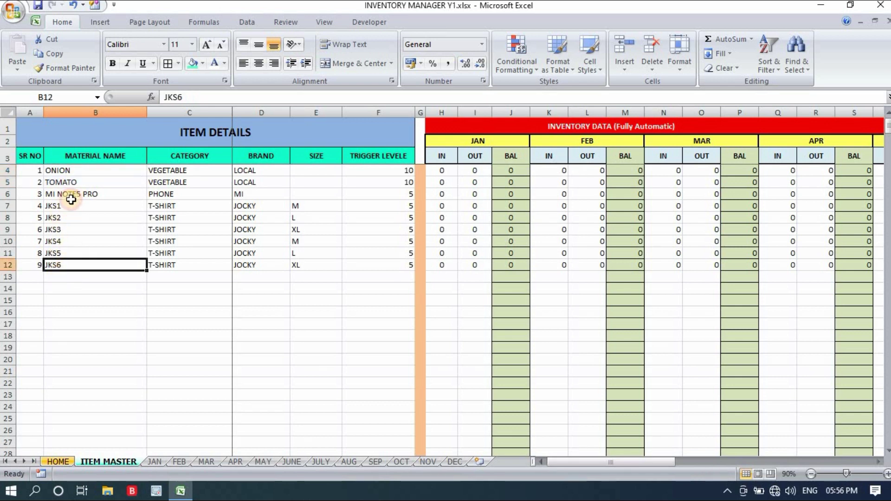
{"action": "left_click", "coordinate": [74, 170]}
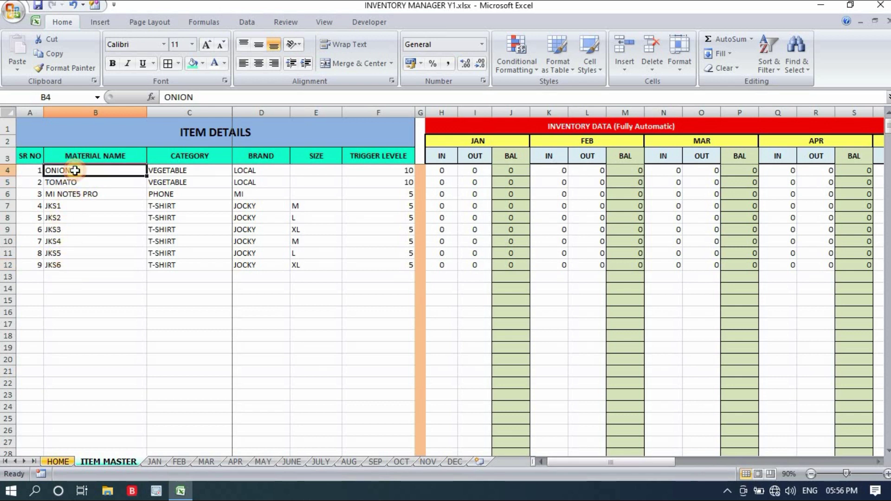
{"action": "left_click", "coordinate": [198, 170]}
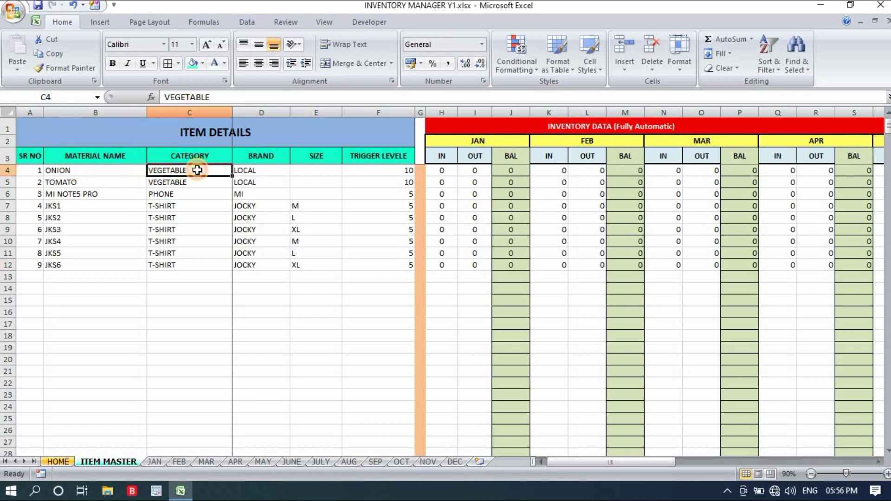
{"action": "left_click", "coordinate": [264, 169]}
{"action": "left_click", "coordinate": [82, 170]}
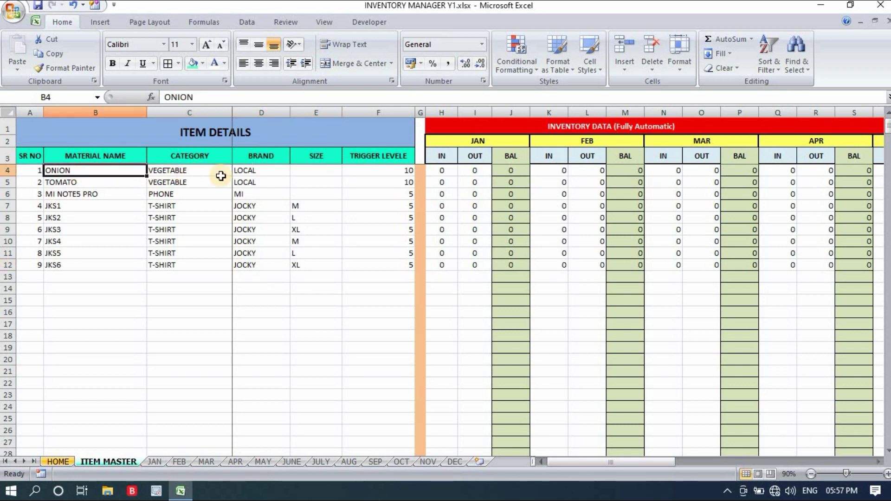
{"action": "left_click", "coordinate": [321, 169]}
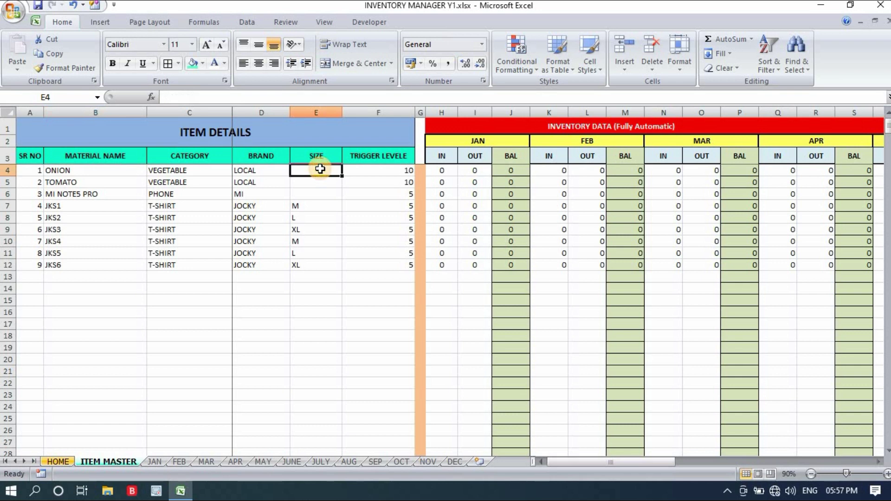
{"action": "left_click", "coordinate": [363, 168]}
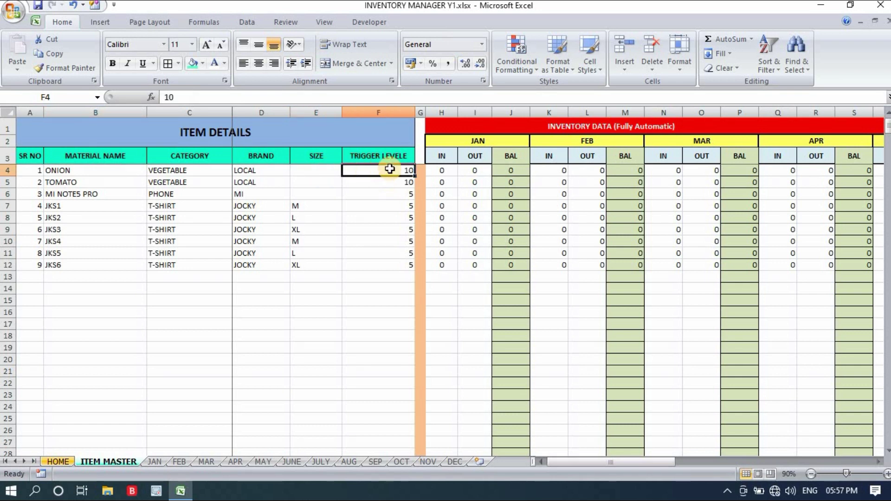
{"action": "left_click_drag", "start_coordinate": [391, 168], "coordinate": [391, 290]}
{"action": "left_click", "coordinate": [392, 262]}
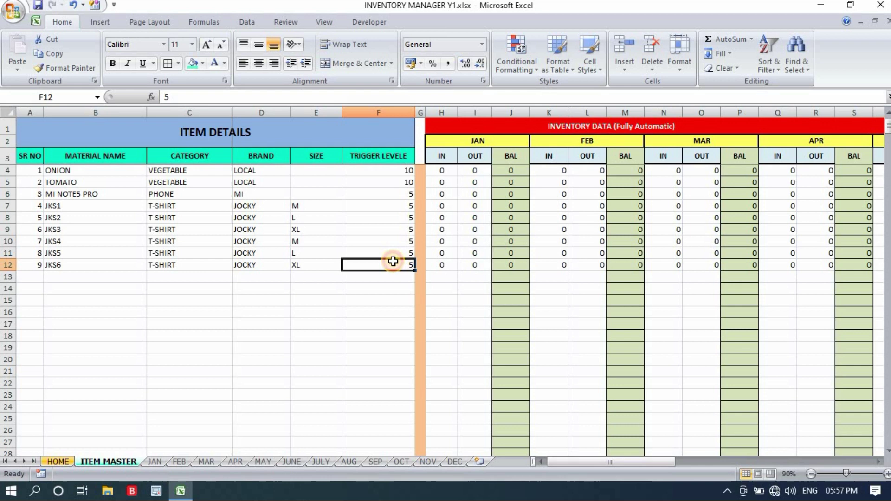
{"action": "left_click_drag", "start_coordinate": [385, 172], "coordinate": [389, 288]}
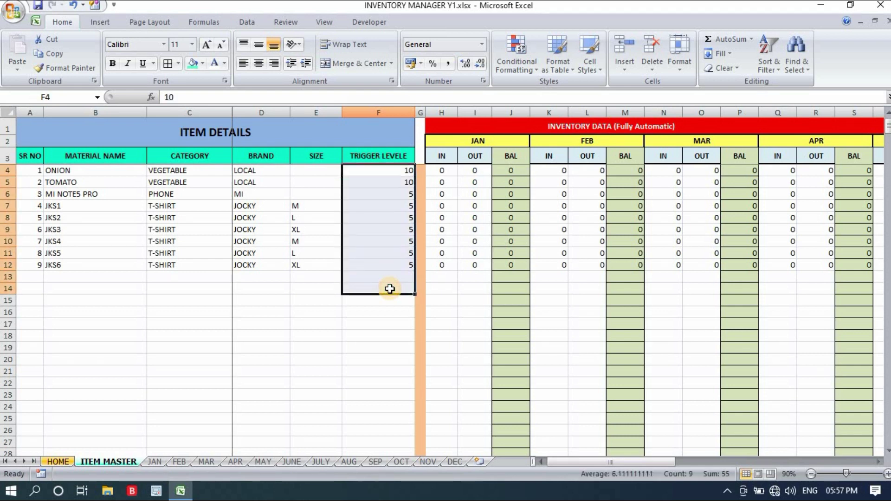
{"action": "left_click", "coordinate": [49, 206]}
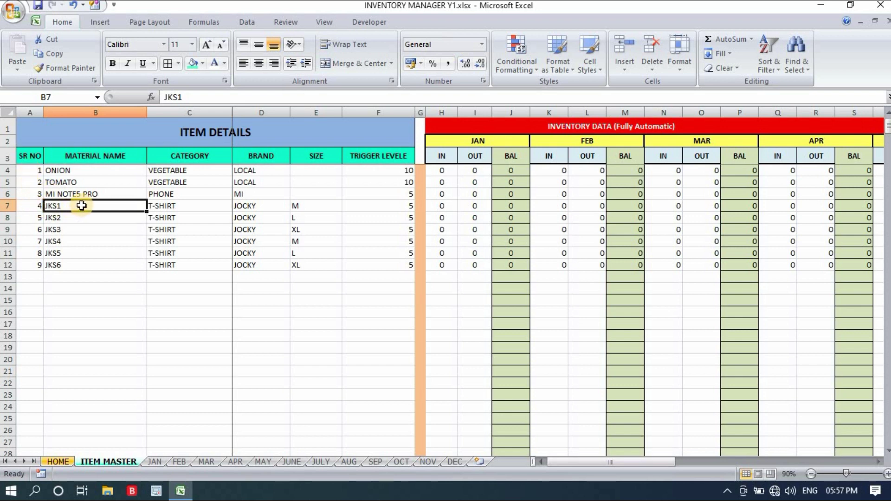
{"action": "left_click", "coordinate": [176, 204]}
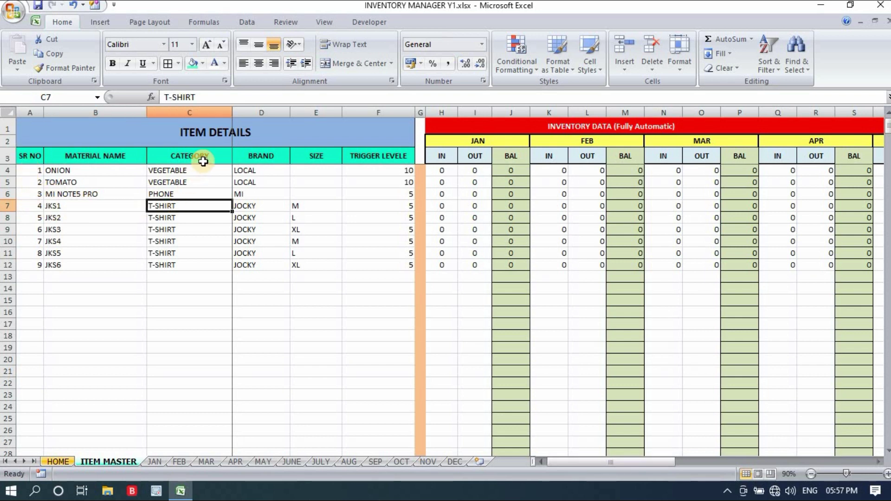
{"action": "left_click", "coordinate": [265, 208]}
{"action": "left_click", "coordinate": [310, 207]}
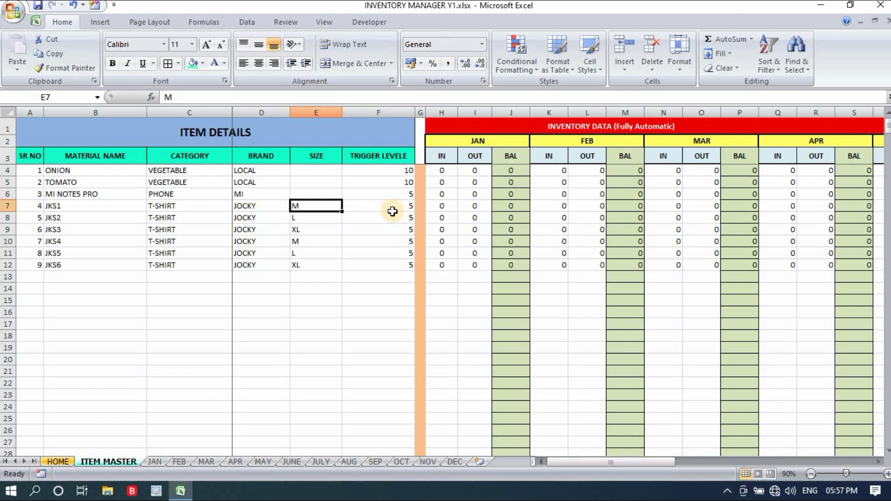
{"action": "left_click", "coordinate": [406, 204]}
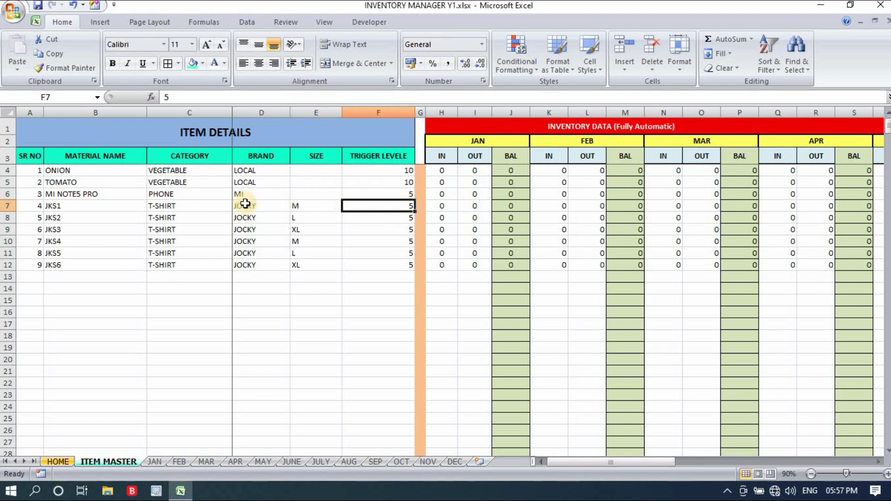
{"action": "left_click_drag", "start_coordinate": [62, 205], "coordinate": [74, 242]}
{"action": "left_click_drag", "start_coordinate": [246, 251], "coordinate": [294, 251]}
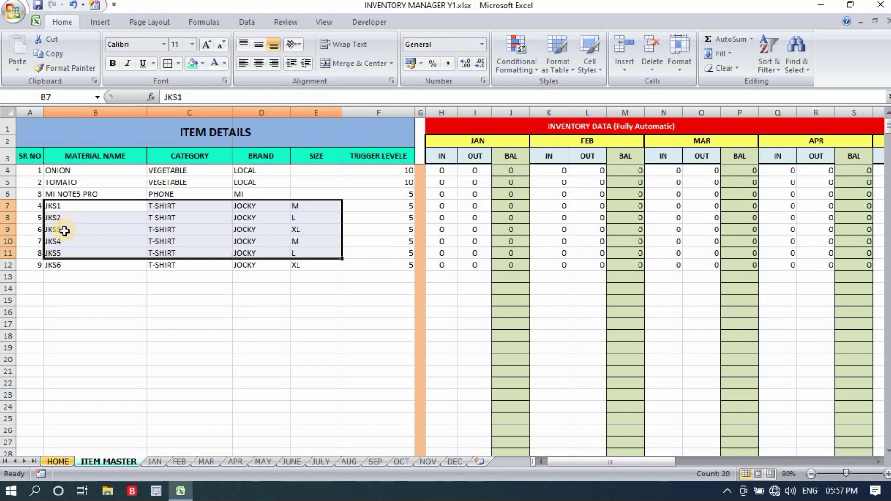
{"action": "left_click", "coordinate": [186, 322]}
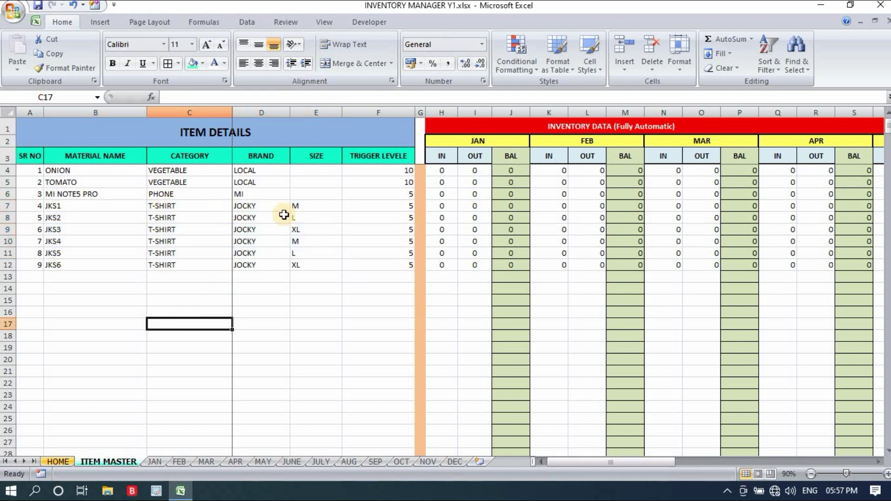
{"action": "left_click_drag", "start_coordinate": [124, 205], "coordinate": [123, 252]}
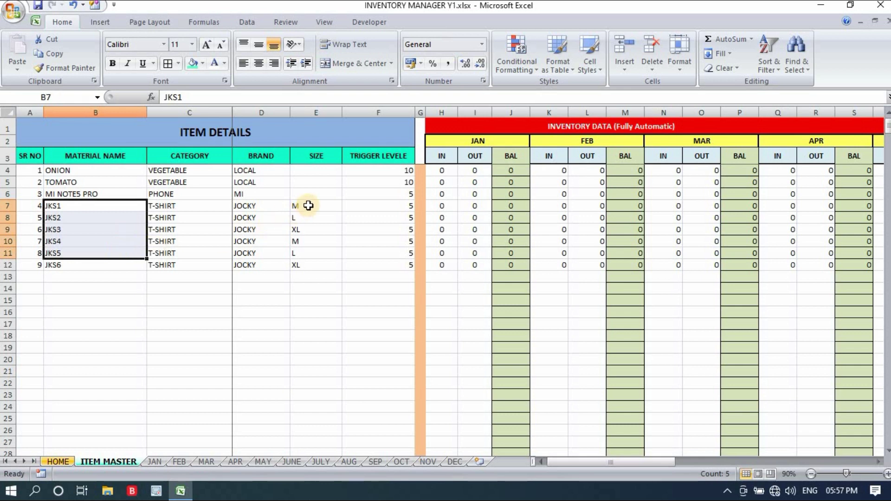
{"action": "left_click_drag", "start_coordinate": [307, 206], "coordinate": [301, 249]}
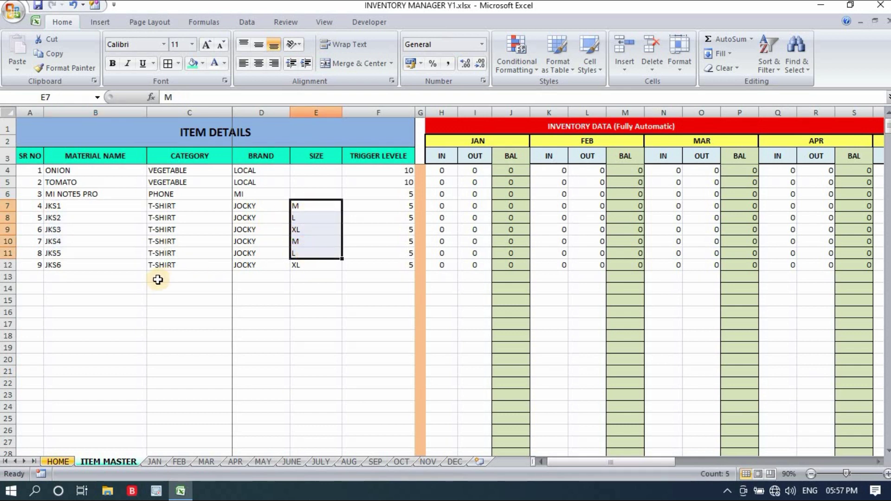
{"action": "left_click", "coordinate": [68, 194]}
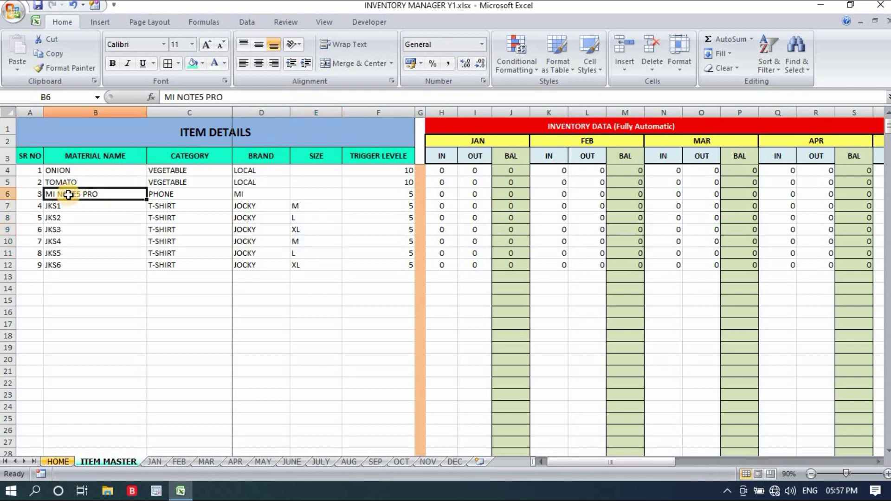
{"action": "left_click", "coordinate": [72, 218]}
{"action": "left_click", "coordinate": [178, 194]}
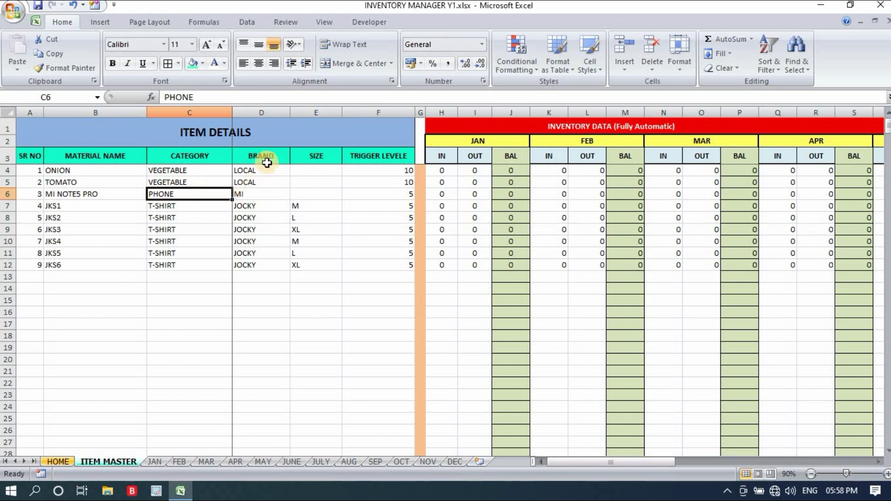
{"action": "left_click", "coordinate": [261, 195]}
{"action": "left_click", "coordinate": [324, 194]}
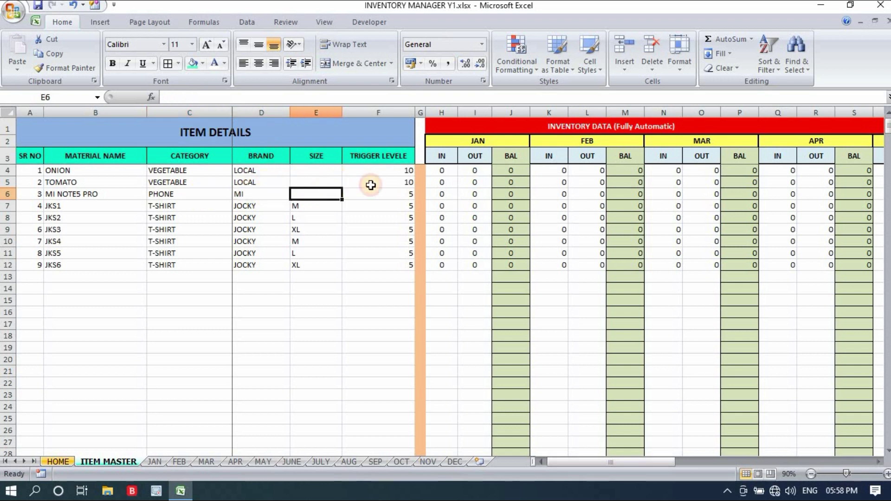
{"action": "left_click", "coordinate": [386, 196]}
Point out the INVENTORY DATA (Fully Automatic) header, then flip through JAN, FEB, MAR and back to JAN
{"action": "left_click", "coordinate": [347, 299]}
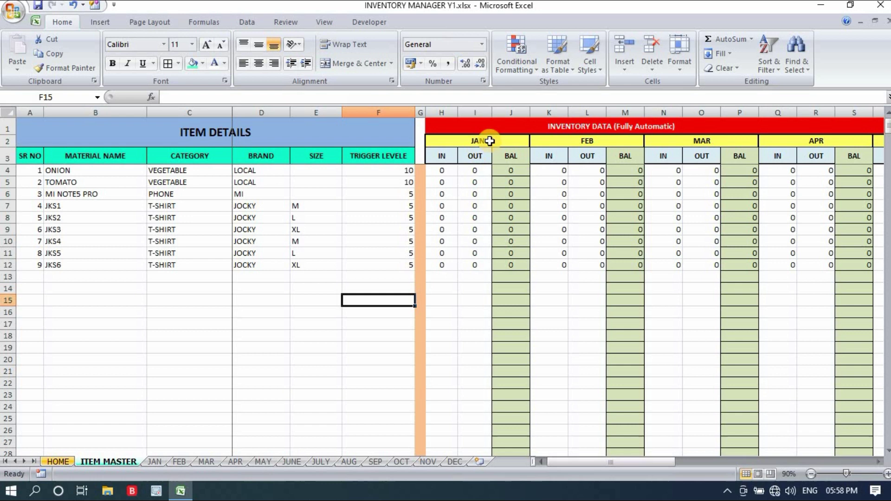
{"action": "left_click", "coordinate": [587, 124]}
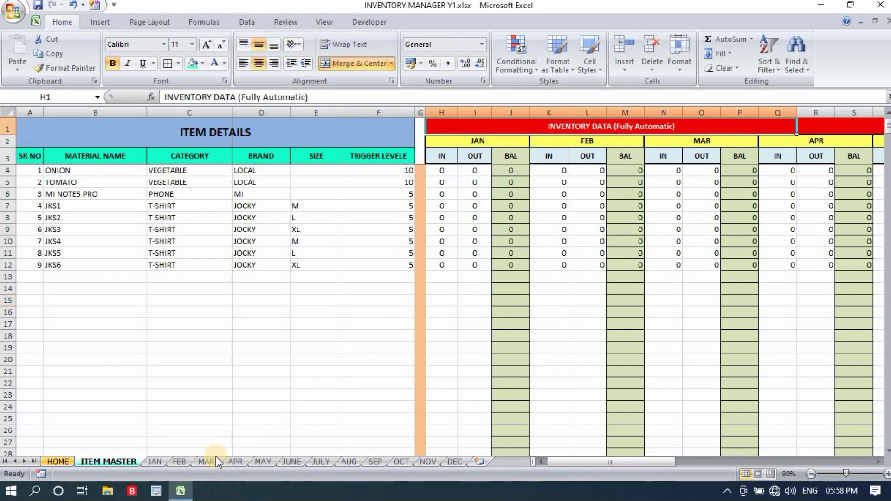
{"action": "left_click", "coordinate": [194, 311]}
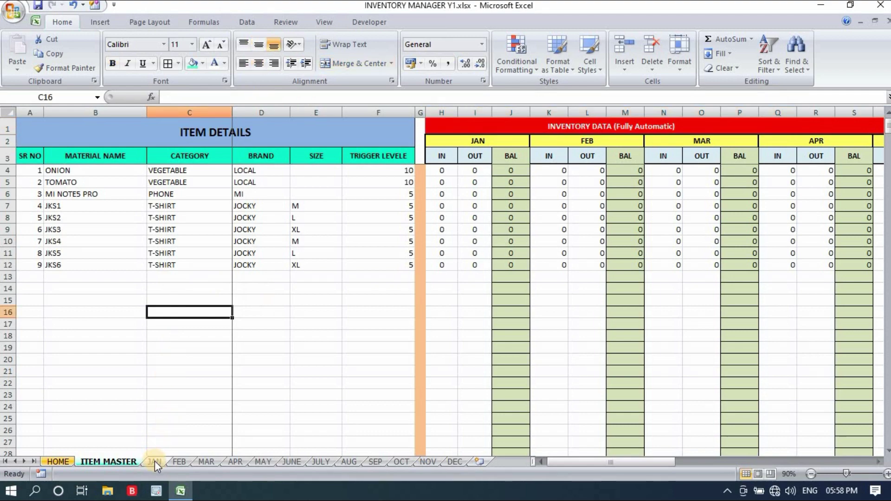
{"action": "left_click", "coordinate": [155, 460]}
{"action": "left_click", "coordinate": [179, 463]}
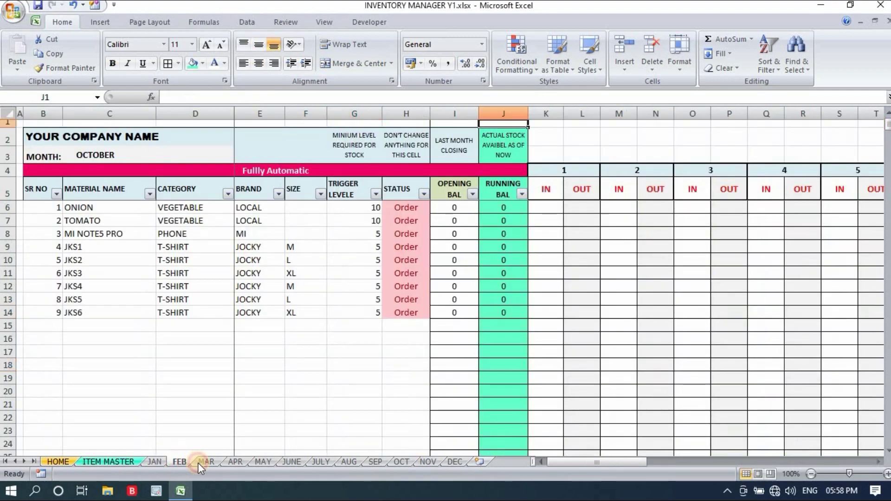
{"action": "left_click", "coordinate": [206, 462]}
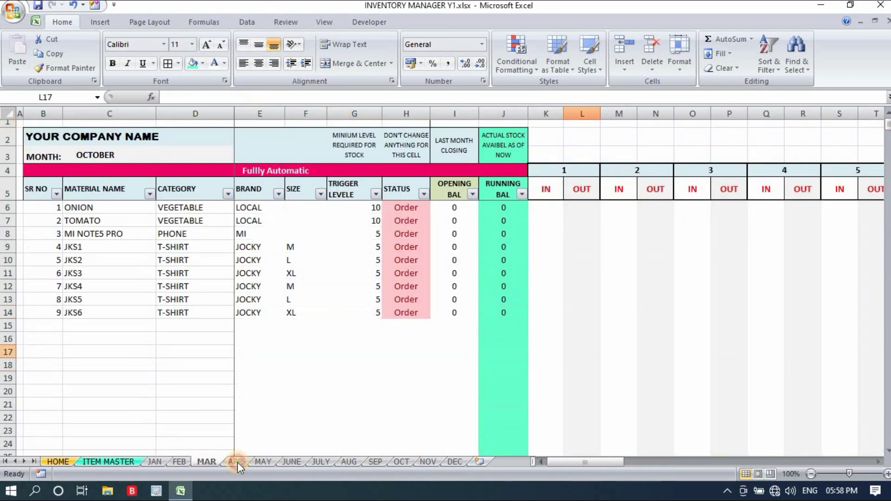
{"action": "left_click", "coordinate": [155, 461]}
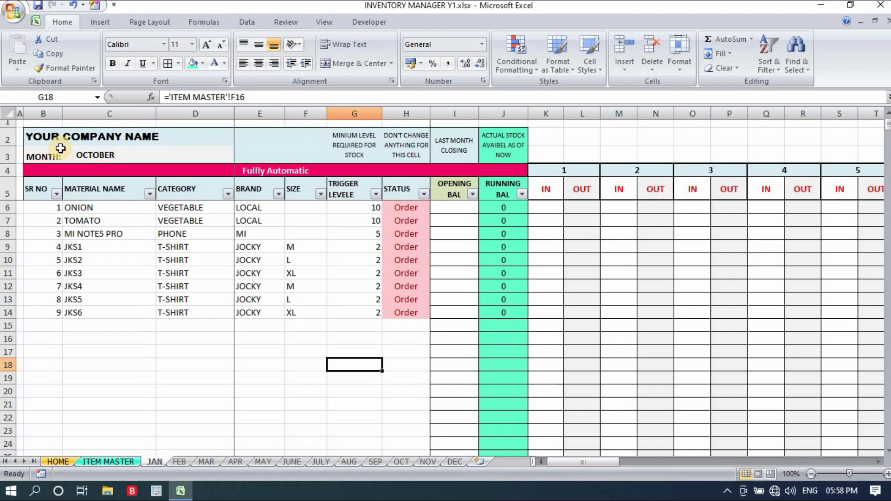
{"action": "left_click", "coordinate": [99, 133]}
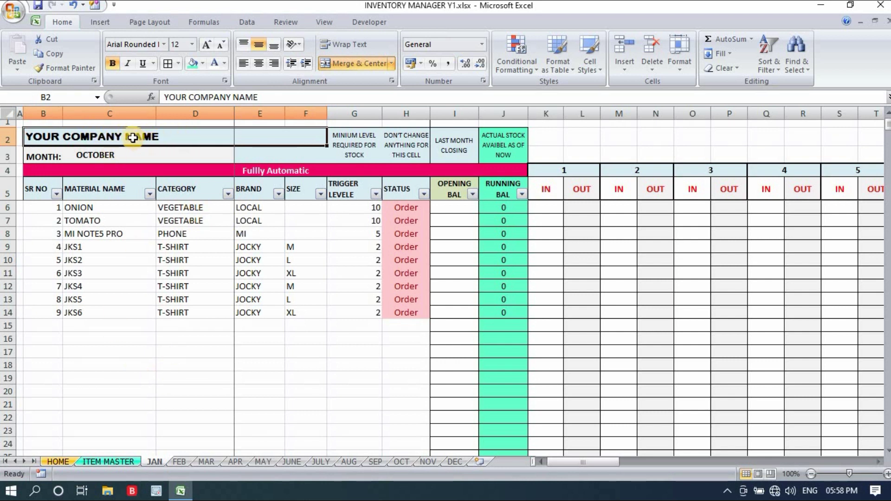
{"action": "left_click", "coordinate": [85, 156]}
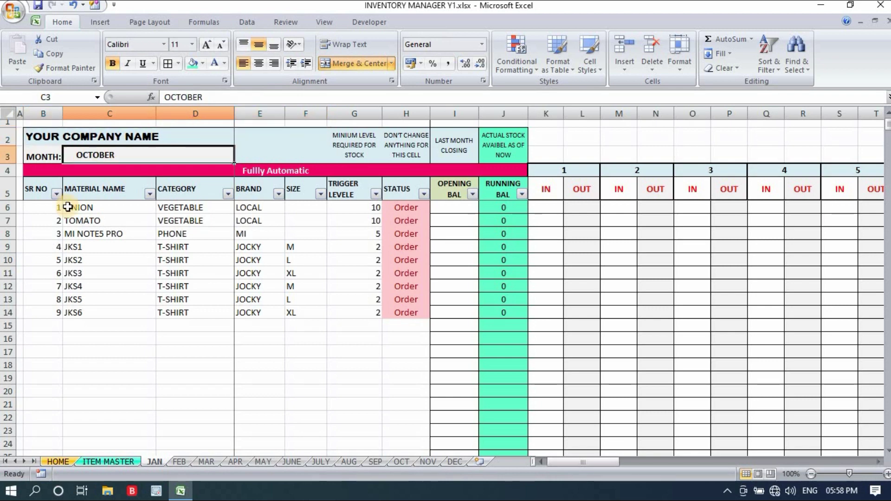
{"action": "left_click_drag", "start_coordinate": [70, 207], "coordinate": [324, 375]}
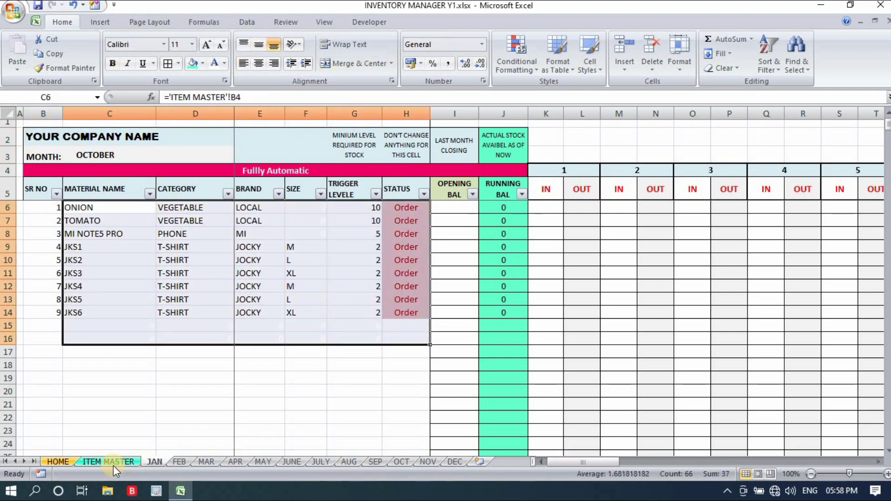
{"action": "left_click", "coordinate": [110, 460]}
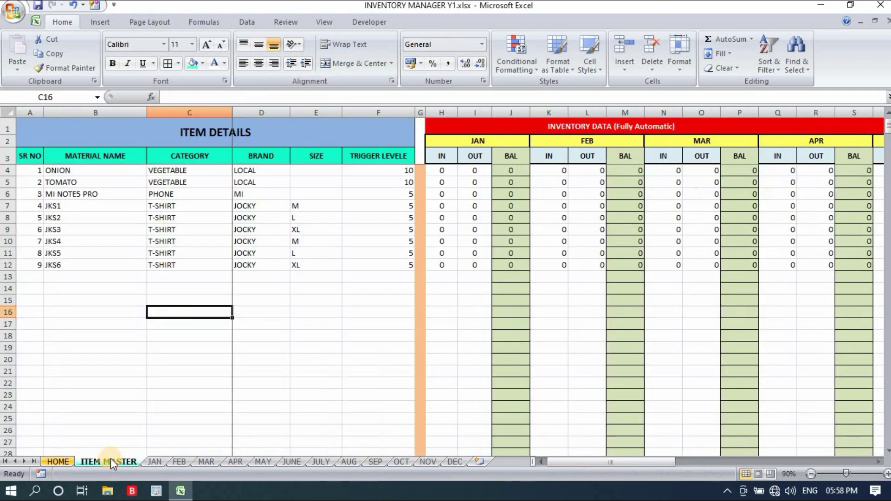
{"action": "left_click", "coordinate": [154, 460]}
{"action": "left_click", "coordinate": [51, 363]}
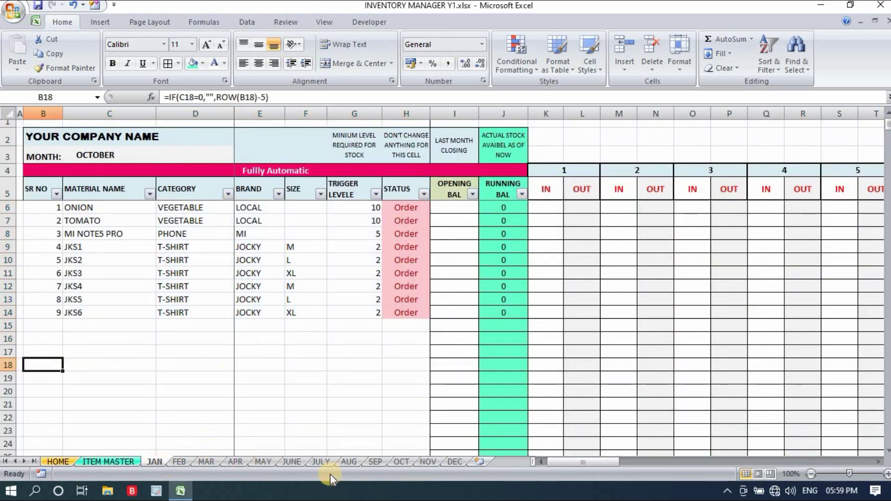
{"action": "left_click", "coordinate": [453, 460]}
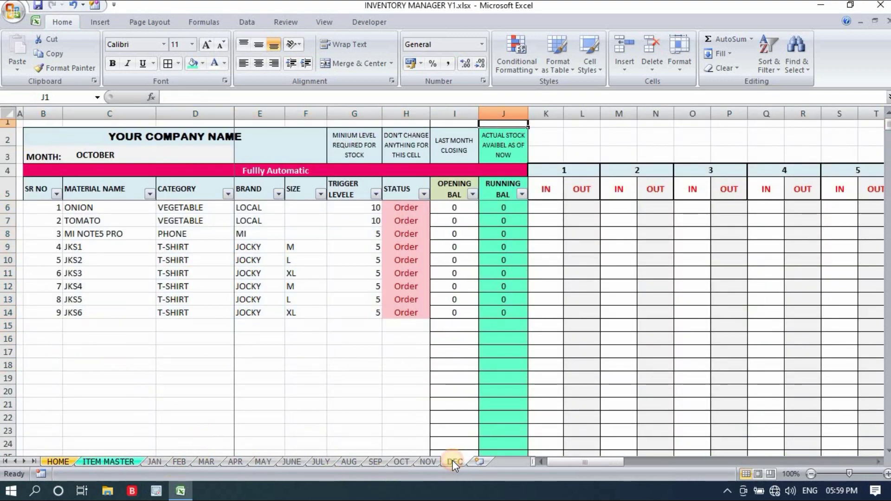
{"action": "left_click", "coordinate": [155, 461]}
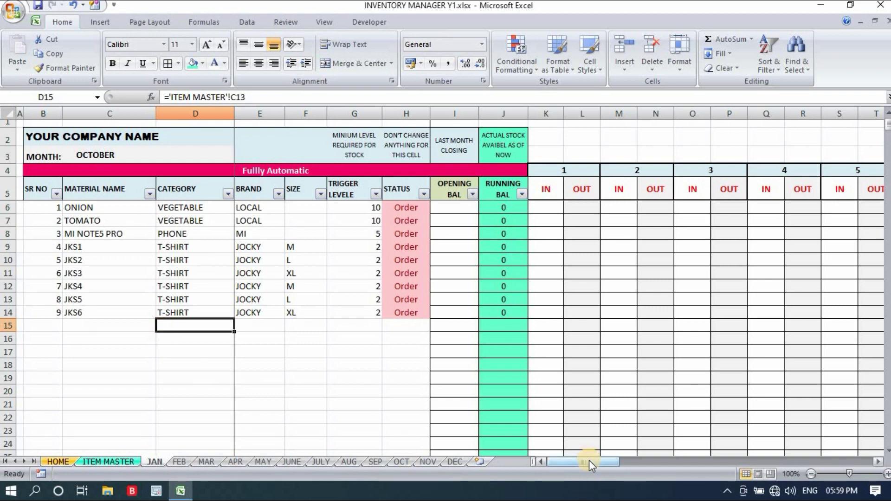
{"action": "mouse_move", "coordinate": [589, 460]}
{"action": "left_mouse_down"}
{"action": "mouse_move", "coordinate": [616, 461]}
{"action": "mouse_move", "coordinate": [578, 458]}
{"action": "left_mouse_up"}
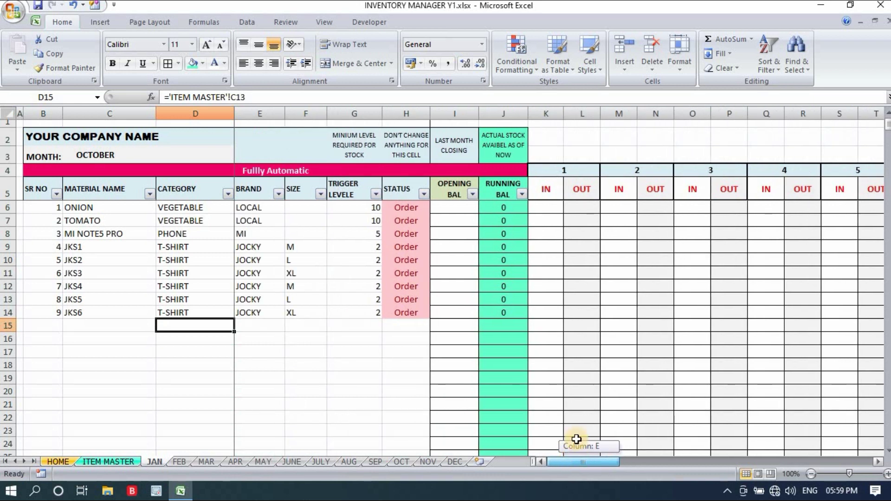
{"action": "left_click_drag", "start_coordinate": [546, 192], "coordinate": [868, 313]}
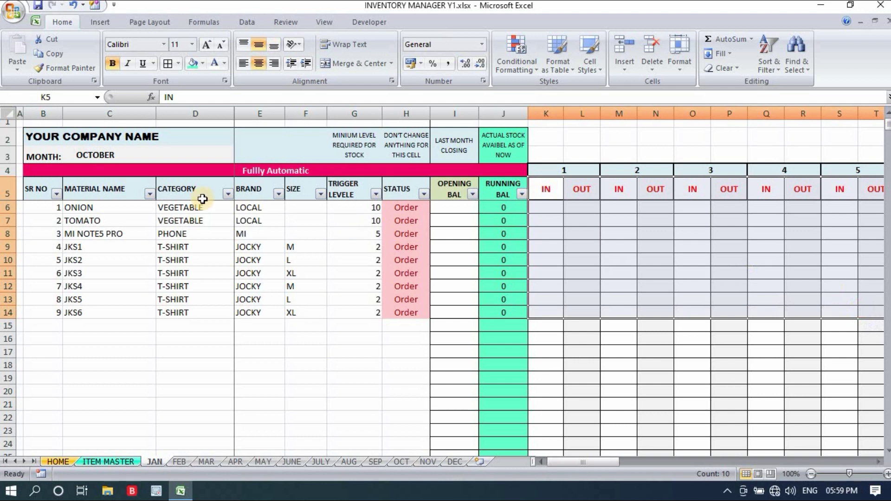
{"action": "left_click", "coordinate": [177, 207]}
{"action": "left_click", "coordinate": [546, 207]}
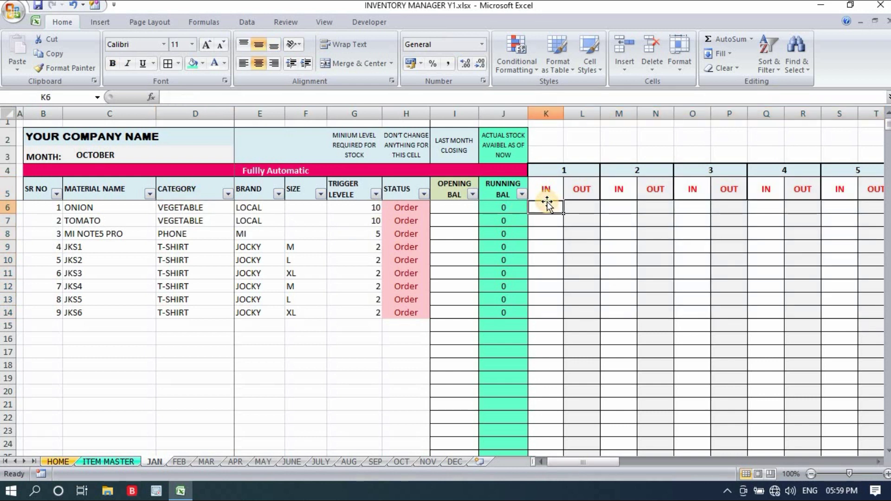
{"action": "left_click", "coordinate": [583, 205]}
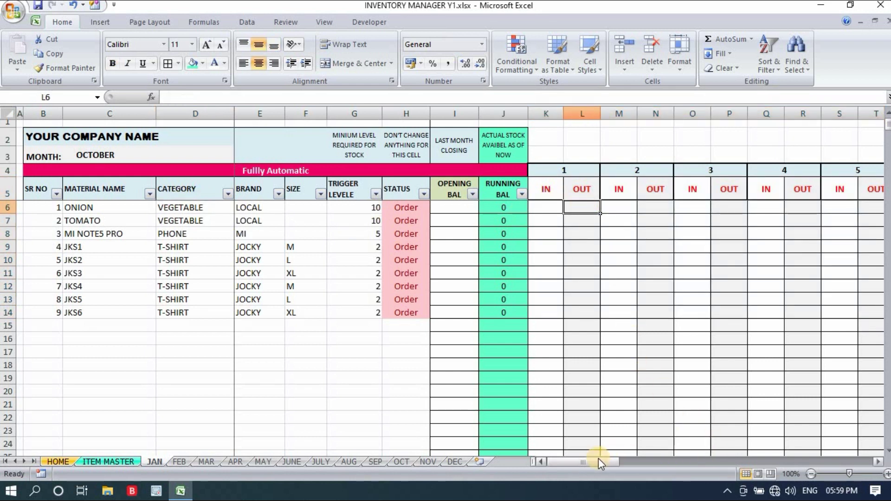
{"action": "left_click_drag", "start_coordinate": [577, 460], "coordinate": [575, 460]}
{"action": "left_click", "coordinate": [306, 403]}
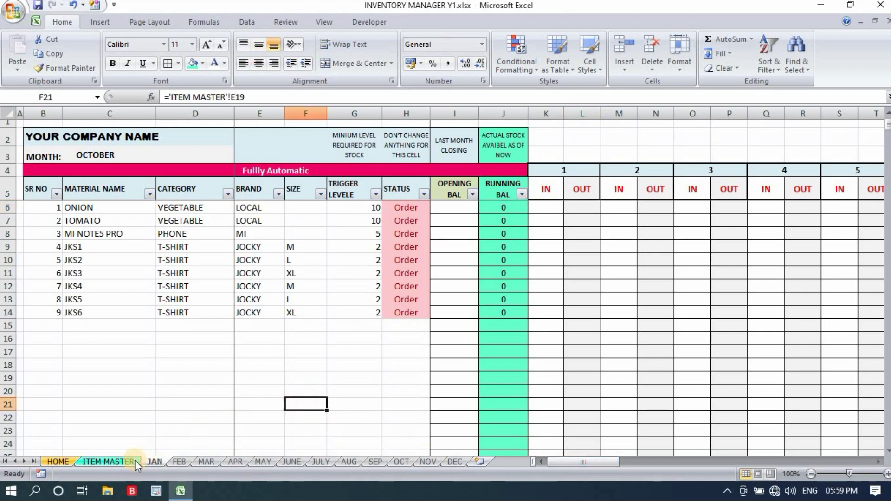
{"action": "left_click", "coordinate": [123, 461]}
{"action": "left_click", "coordinate": [155, 460]}
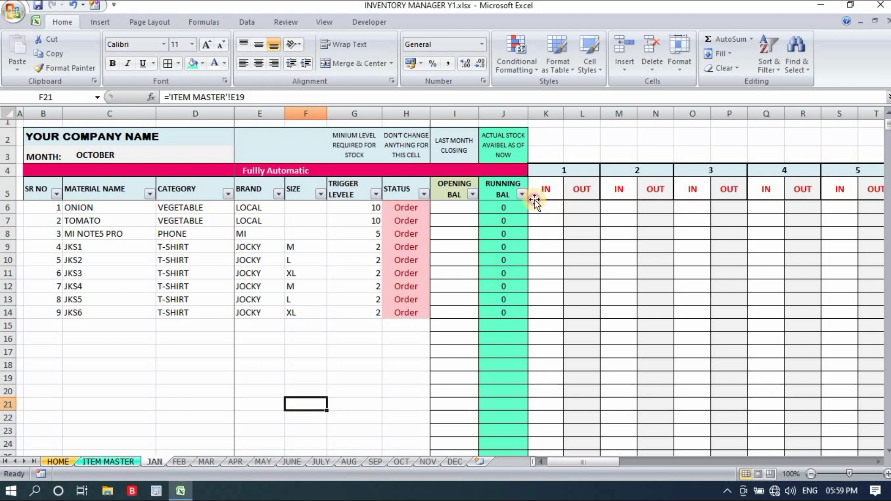
{"action": "left_click", "coordinate": [551, 205]}
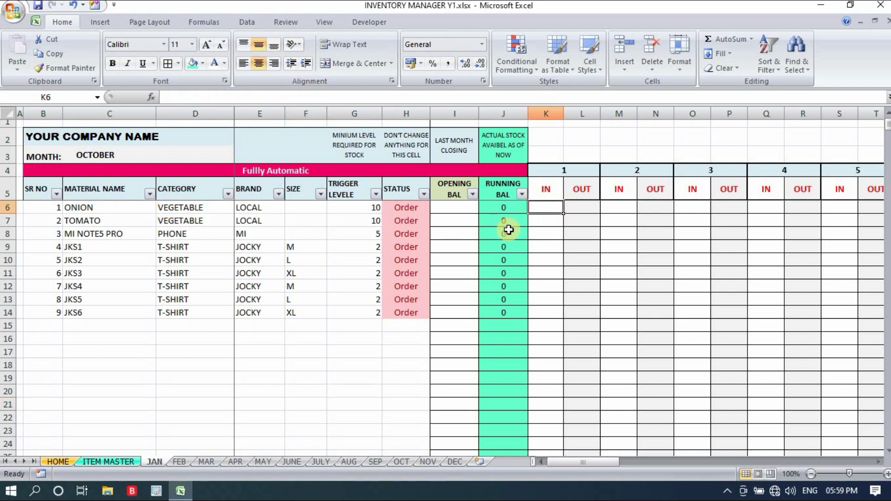
Log ONION's day-1 stock as 10 in and 5 out, then verify its running balance
{"action": "type", "text": "10"}
{"action": "key", "text": "Return"}
{"action": "key", "text": "Return"}
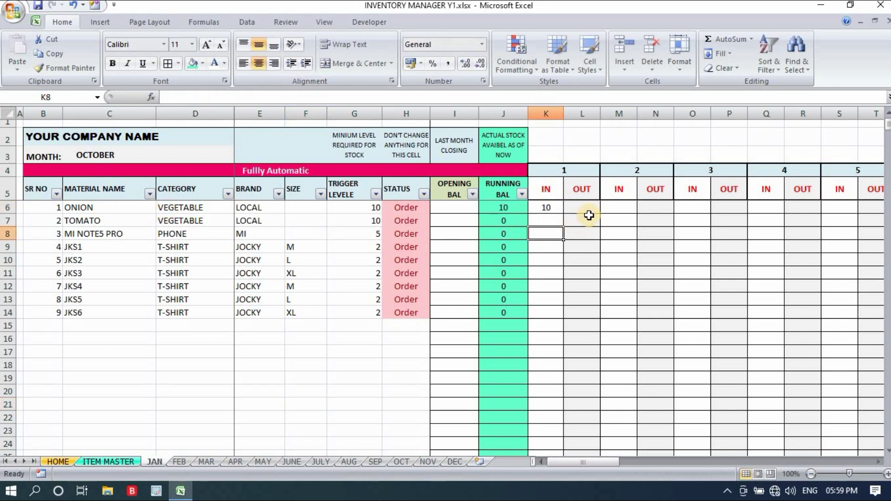
{"action": "left_click", "coordinate": [590, 207]}
{"action": "type", "text": "5"}
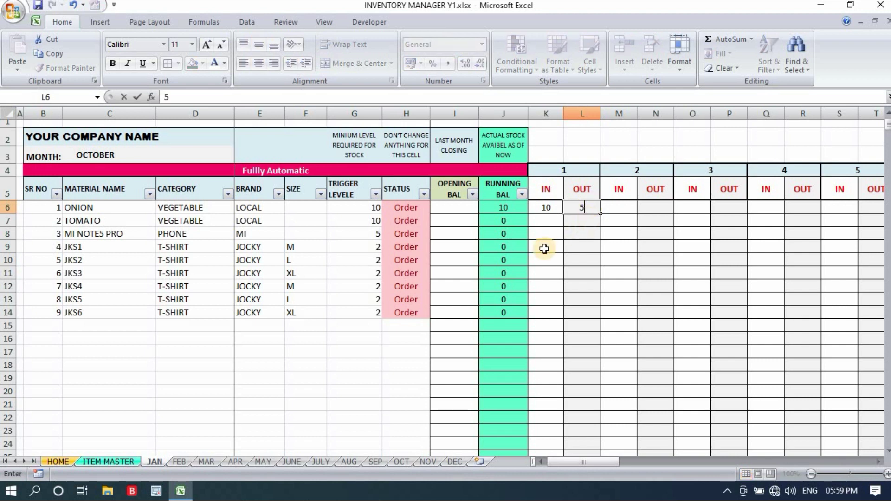
{"action": "left_click", "coordinate": [543, 246]}
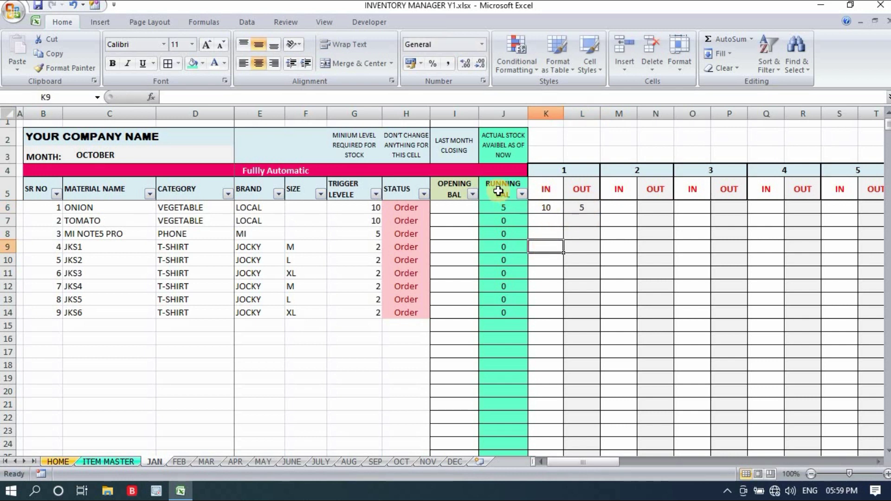
{"action": "left_click", "coordinate": [519, 209]}
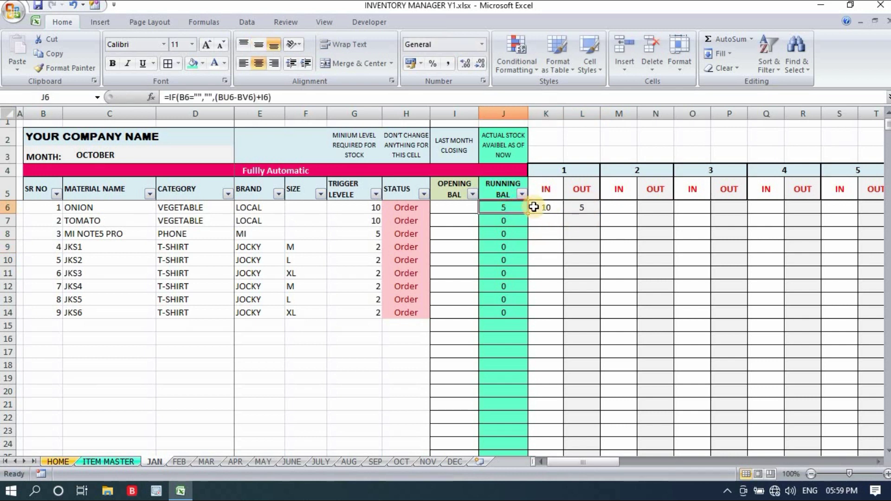
{"action": "left_click", "coordinate": [546, 221]}
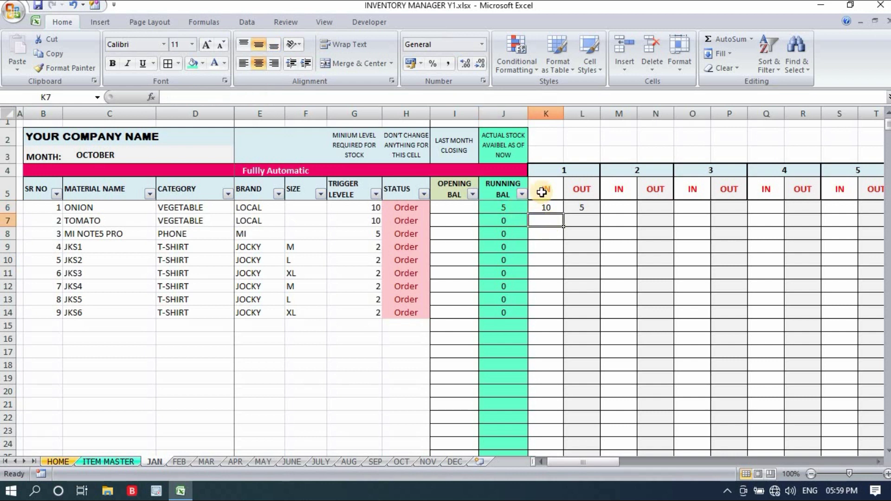
{"action": "left_click", "coordinate": [545, 207]}
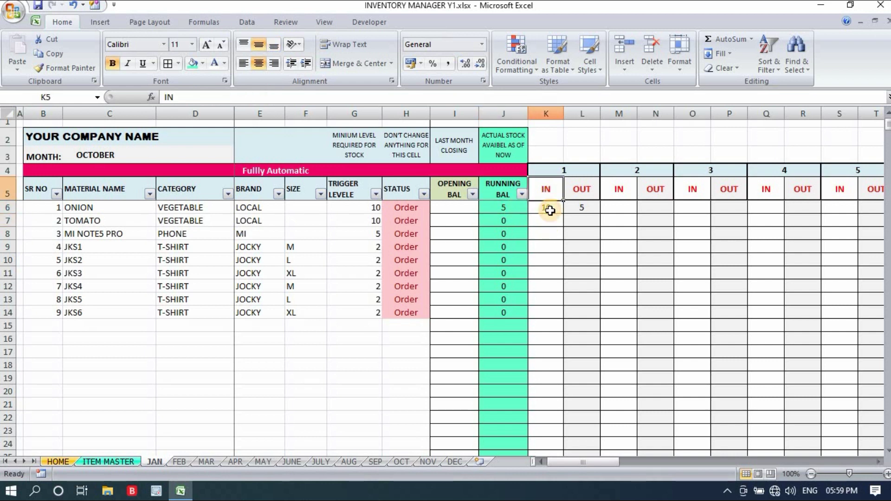
{"action": "left_click", "coordinate": [584, 207]}
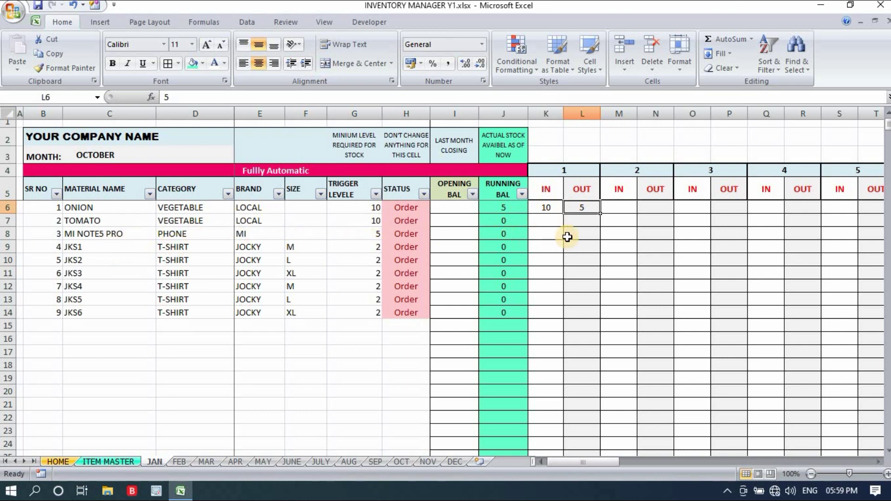
Enter 10 in and 3 out for MI NOTE5 PRO on day 1
{"action": "left_click", "coordinate": [546, 233]}
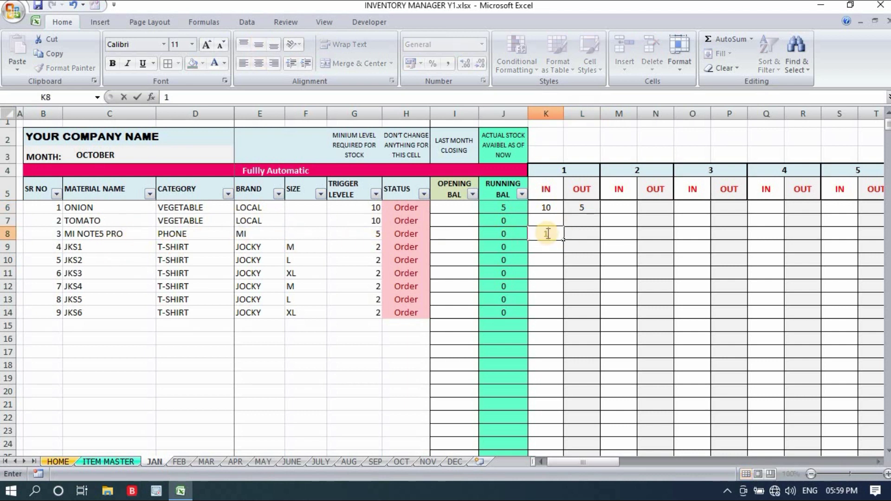
{"action": "type", "text": "10"}
{"action": "left_click", "coordinate": [583, 224]}
{"action": "left_click", "coordinate": [593, 232]}
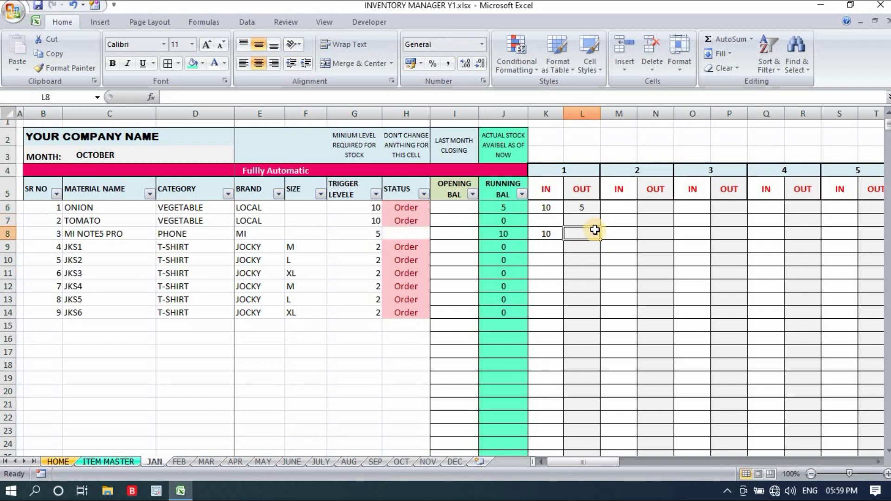
{"action": "type", "text": "3"}
{"action": "left_click", "coordinate": [608, 262]}
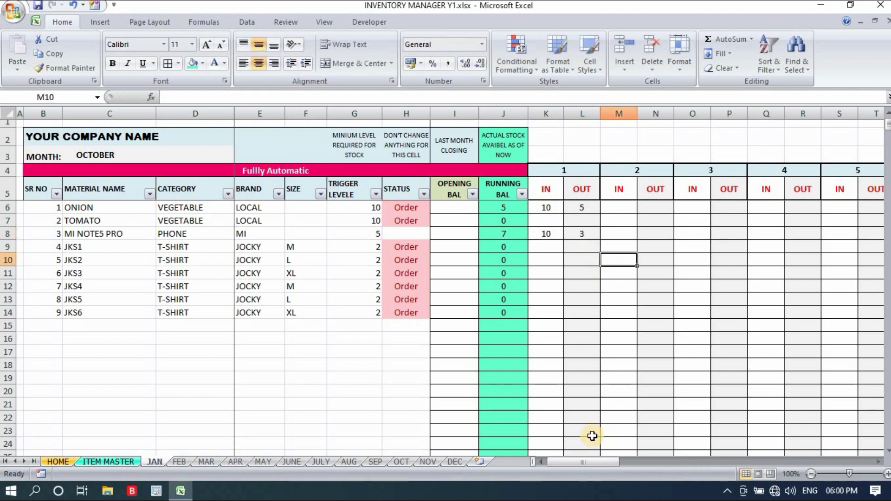
{"action": "left_click_drag", "start_coordinate": [585, 462], "coordinate": [835, 462]}
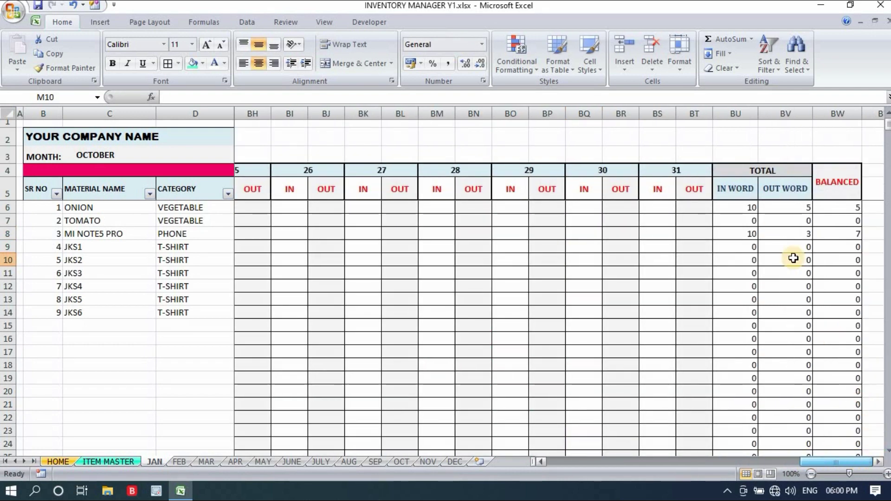
{"action": "left_click", "coordinate": [762, 173]}
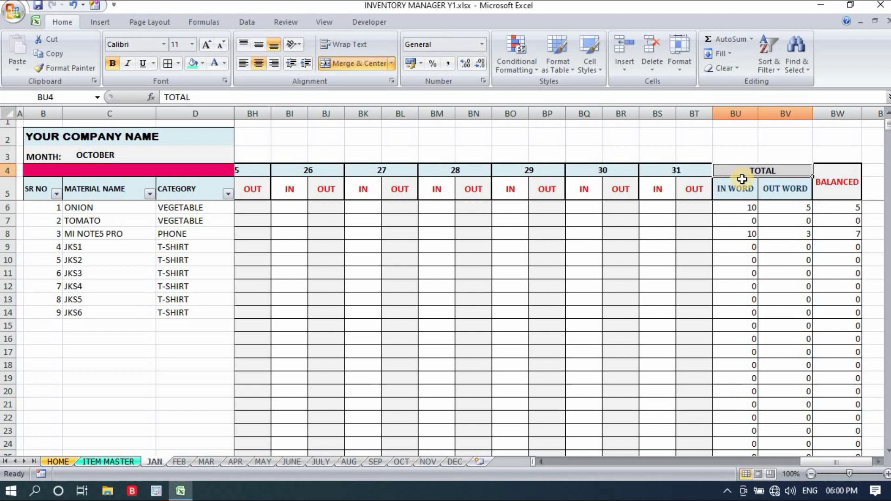
{"action": "left_click", "coordinate": [755, 187]}
{"action": "left_click", "coordinate": [776, 189]}
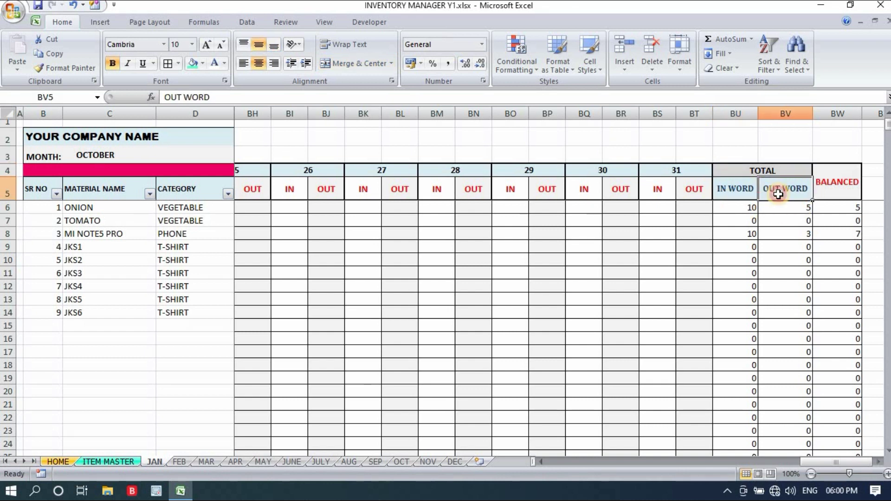
{"action": "left_click", "coordinate": [733, 192]}
{"action": "left_click", "coordinate": [787, 192]}
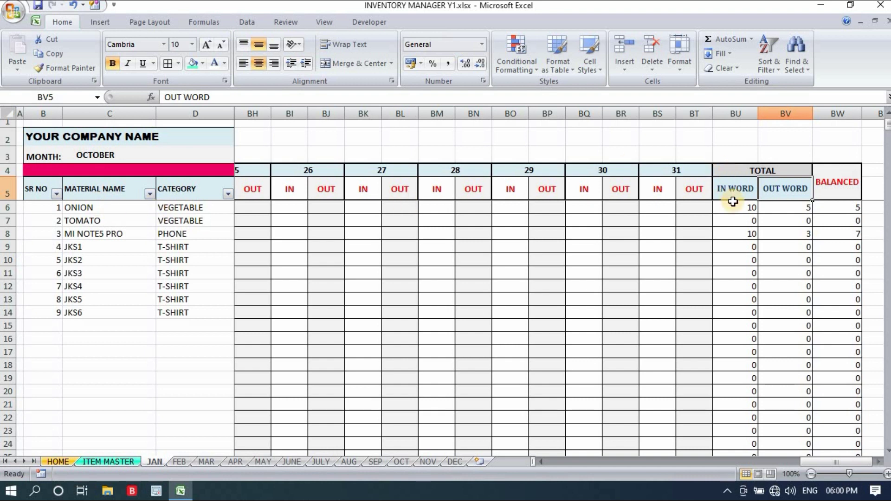
{"action": "left_click_drag", "start_coordinate": [748, 207], "coordinate": [843, 265]}
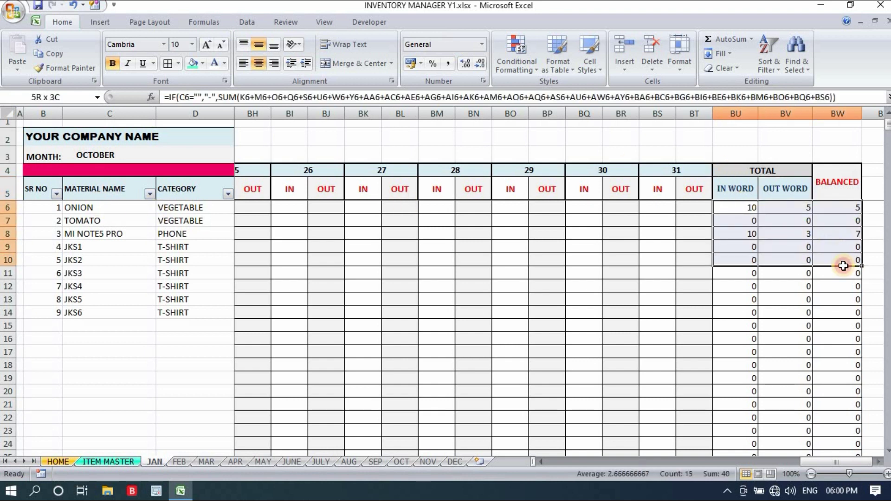
{"action": "left_click", "coordinate": [868, 179]}
{"action": "left_click", "coordinate": [851, 210]}
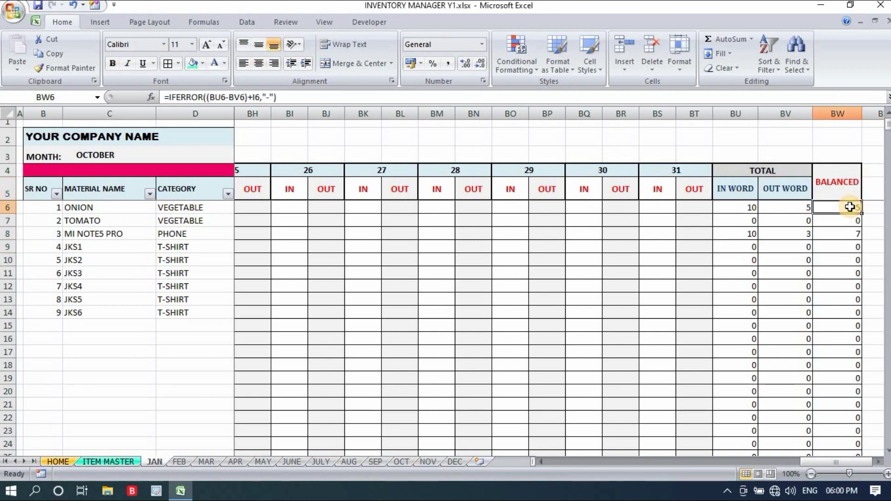
{"action": "left_click_drag", "start_coordinate": [829, 463], "coordinate": [564, 466]}
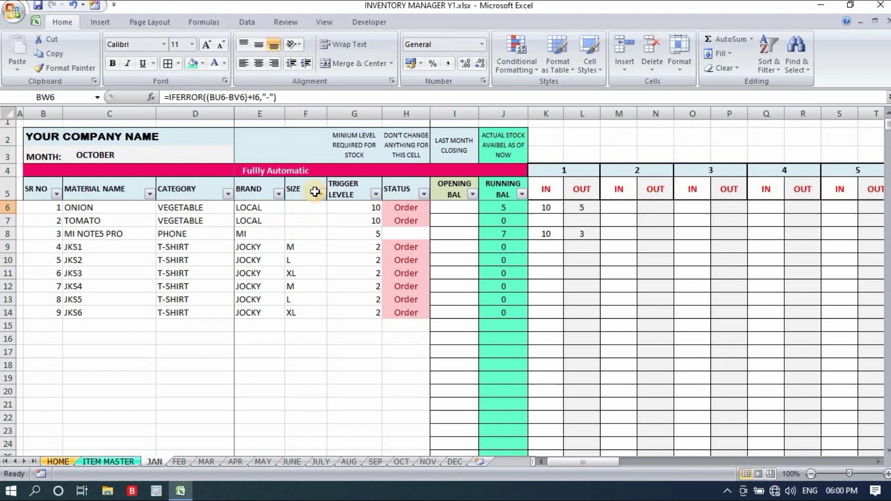
On JAN, check the linked name and trigger level for MI NOTE5 PRO and the T-shirt trigger levels of 2
{"action": "left_click", "coordinate": [88, 236]}
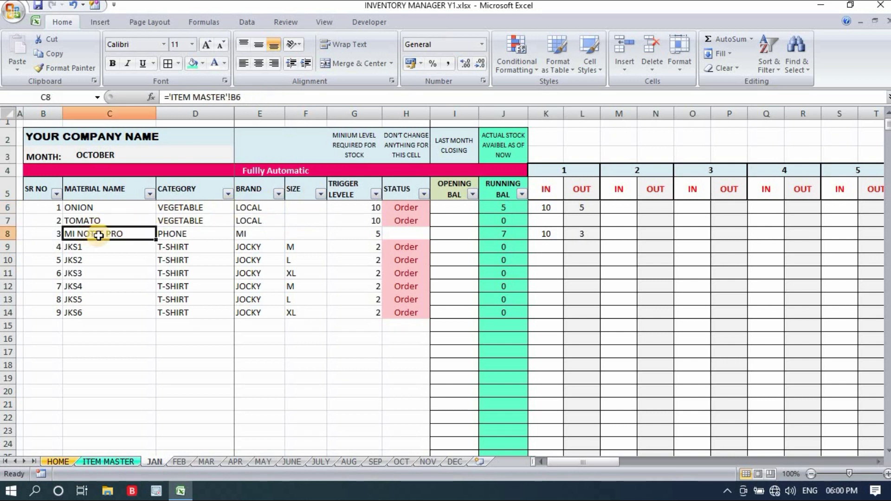
{"action": "left_click", "coordinate": [373, 234]}
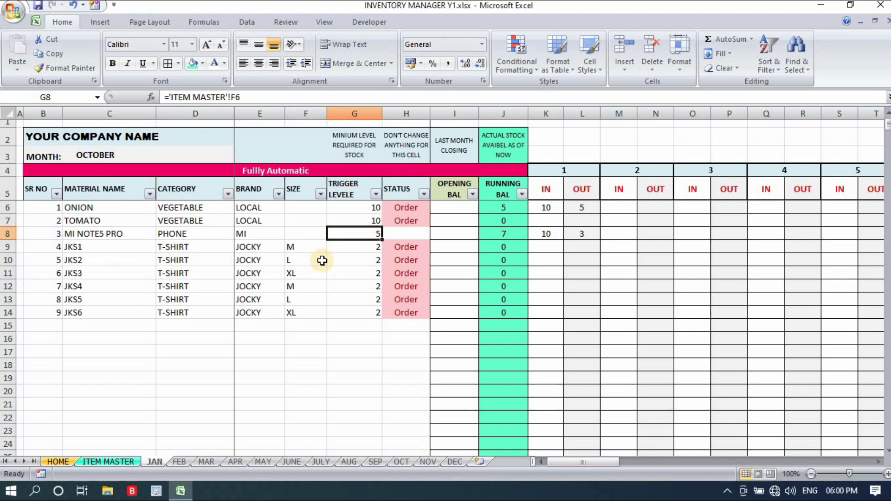
{"action": "left_click_drag", "start_coordinate": [372, 246], "coordinate": [364, 315]}
{"action": "left_click", "coordinate": [358, 361]}
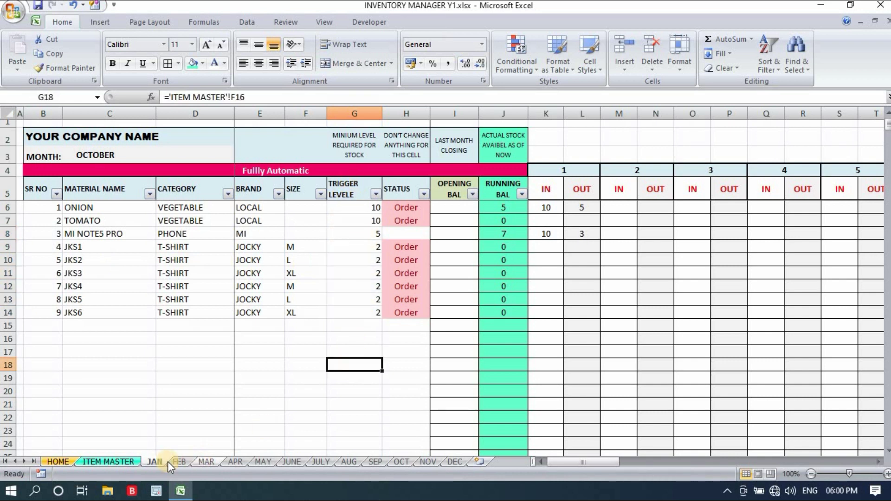
On the FEB sheet, step through the trigger levels and review the item details area
{"action": "left_click", "coordinate": [175, 461]}
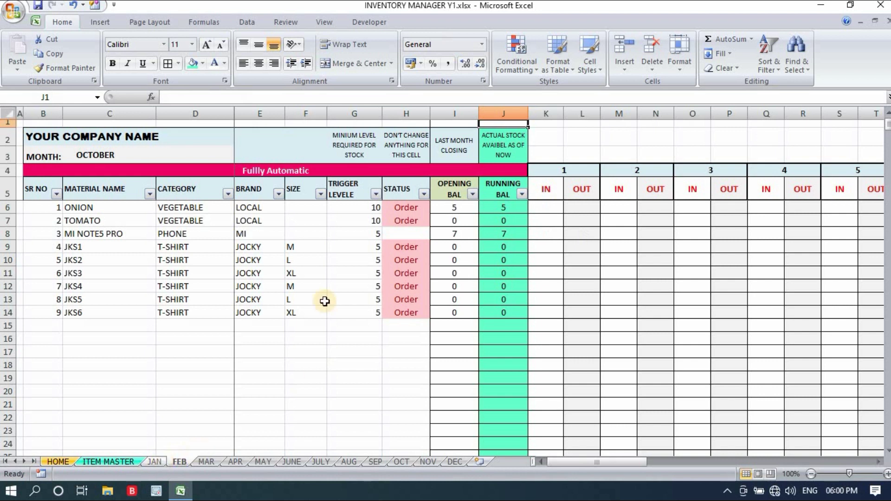
{"action": "left_click", "coordinate": [370, 234]}
{"action": "key", "text": "Down"}
{"action": "key", "text": "Down"}
{"action": "key", "text": "Down"}
{"action": "key", "text": "Down"}
{"action": "key", "text": "Down"}
{"action": "key", "text": "Down"}
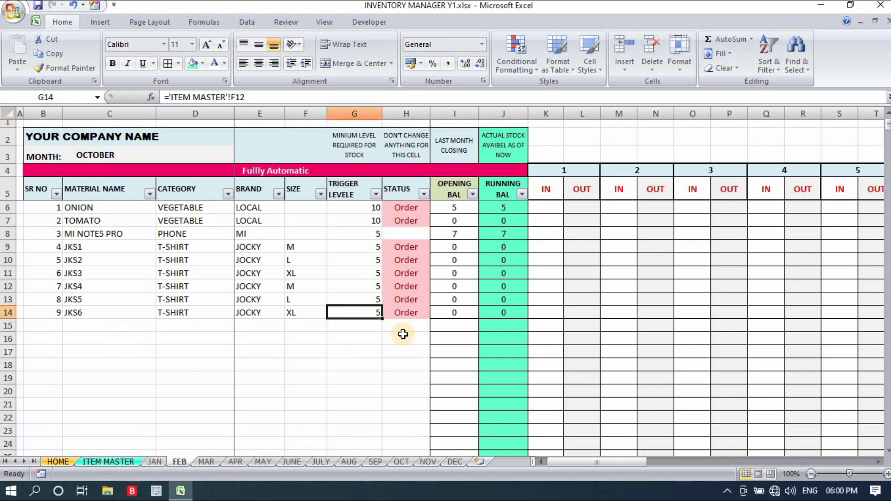
{"action": "left_click_drag", "start_coordinate": [40, 166], "coordinate": [383, 402]}
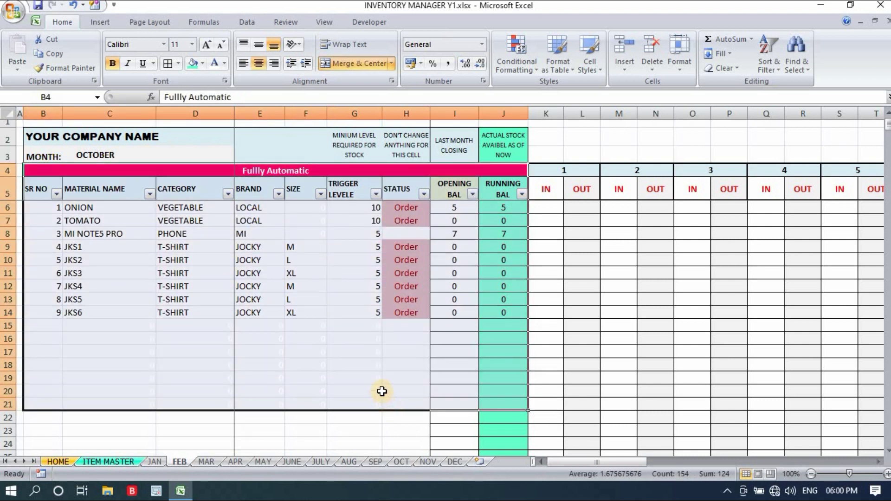
{"action": "left_click", "coordinate": [347, 328]}
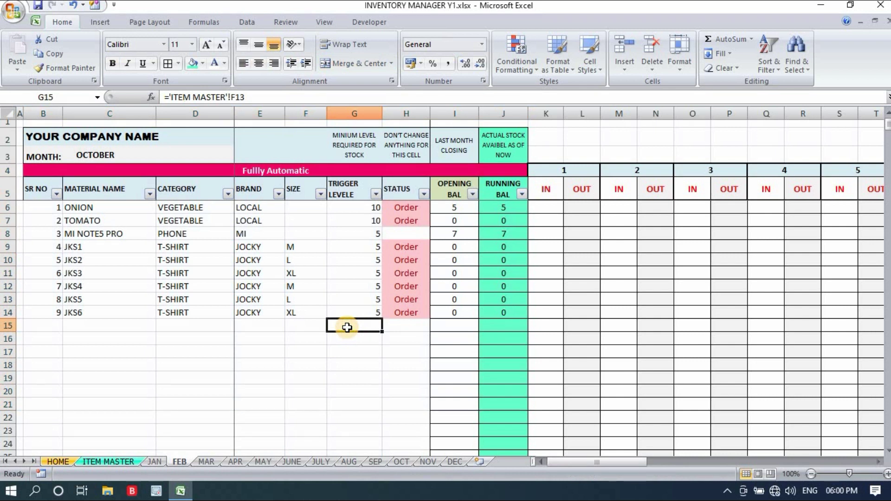
Back on JAN, review the day headers 1 through 4 and scroll right to day 31
{"action": "left_click", "coordinate": [154, 461]}
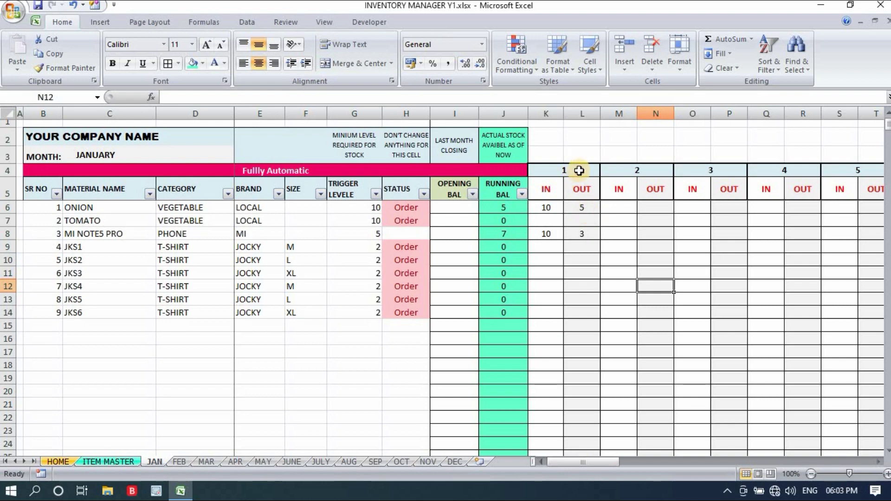
{"action": "left_click", "coordinate": [579, 170]}
{"action": "left_click", "coordinate": [631, 170]}
{"action": "left_click", "coordinate": [708, 170]}
{"action": "left_click", "coordinate": [780, 170]}
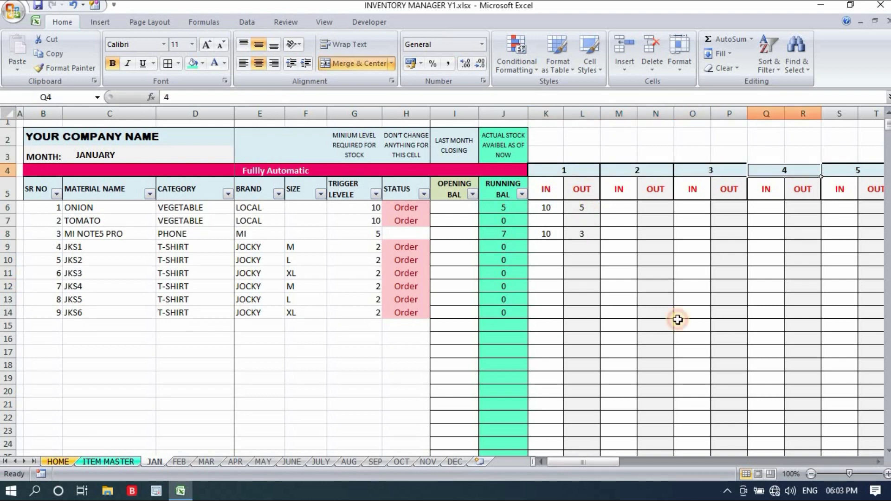
{"action": "left_click_drag", "start_coordinate": [600, 462], "coordinate": [836, 424]}
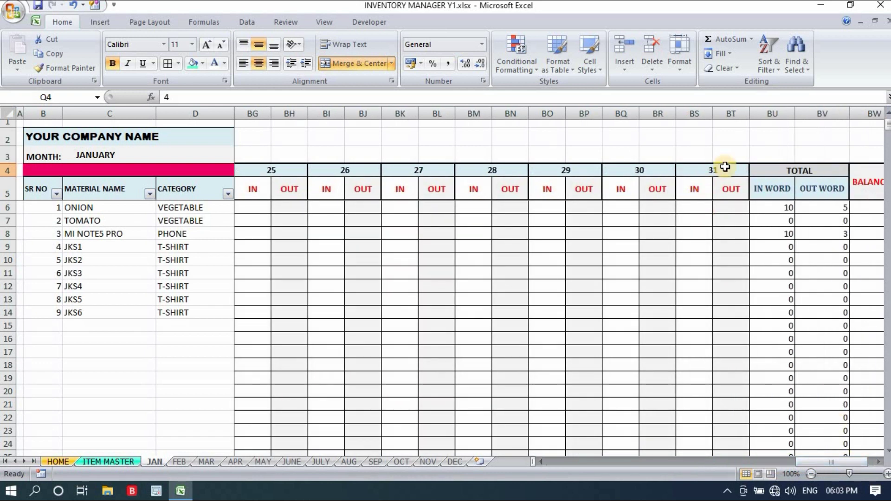
{"action": "left_click", "coordinate": [725, 167]}
Check the JANUARY month name, then view FEB's day columns ending at 28
{"action": "left_click", "coordinate": [122, 153]}
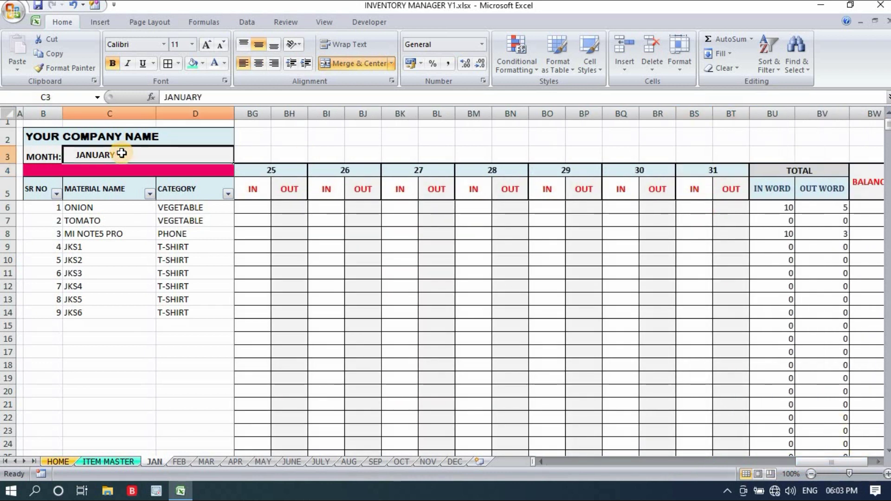
{"action": "left_click", "coordinate": [180, 462]}
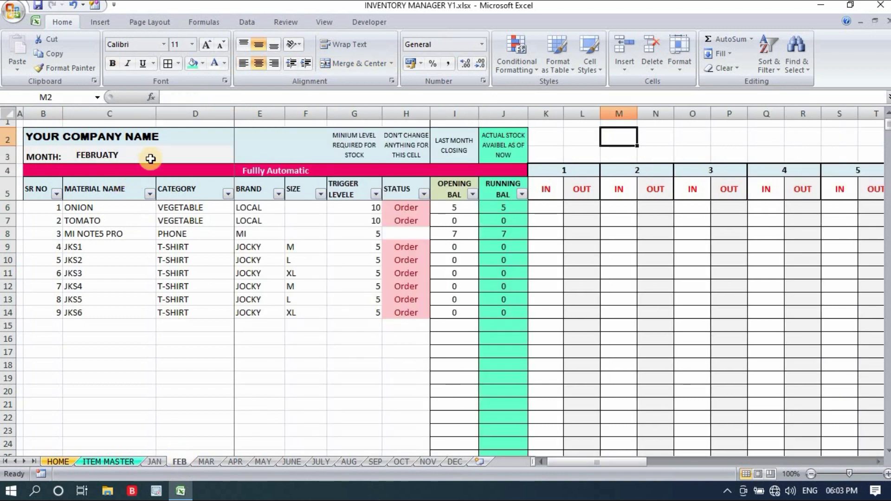
{"action": "left_click_drag", "start_coordinate": [577, 462], "coordinate": [431, 460]}
{"action": "left_click", "coordinate": [694, 171]}
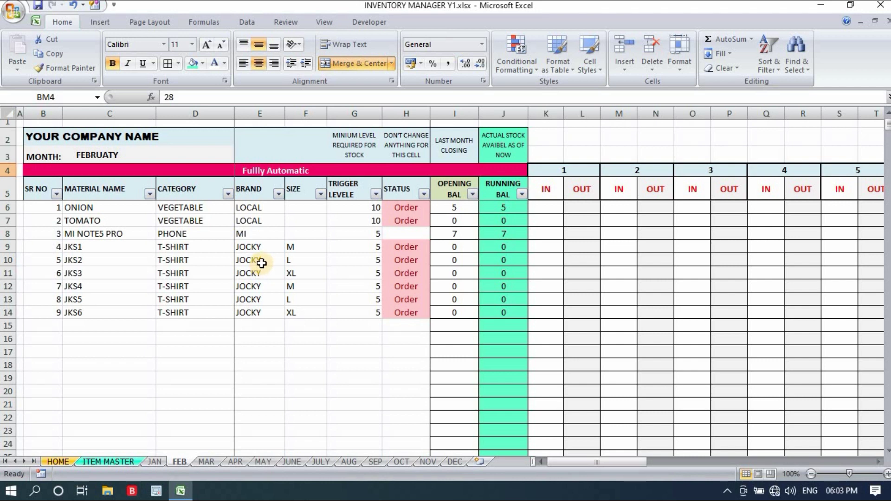
{"action": "left_click", "coordinate": [586, 132]}
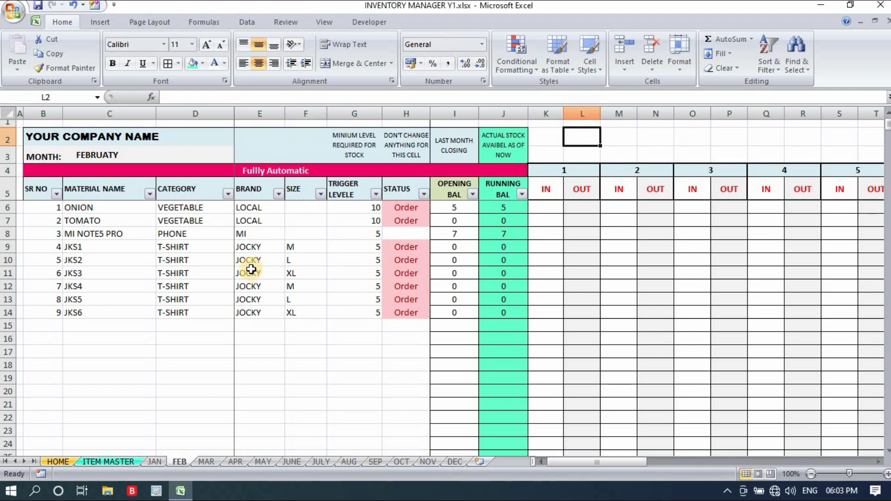
Review the ITEM MASTER list and JAN entries K6:O14, then view HOME's JAN bars of 20 in, 8 out
{"action": "left_click", "coordinate": [108, 462]}
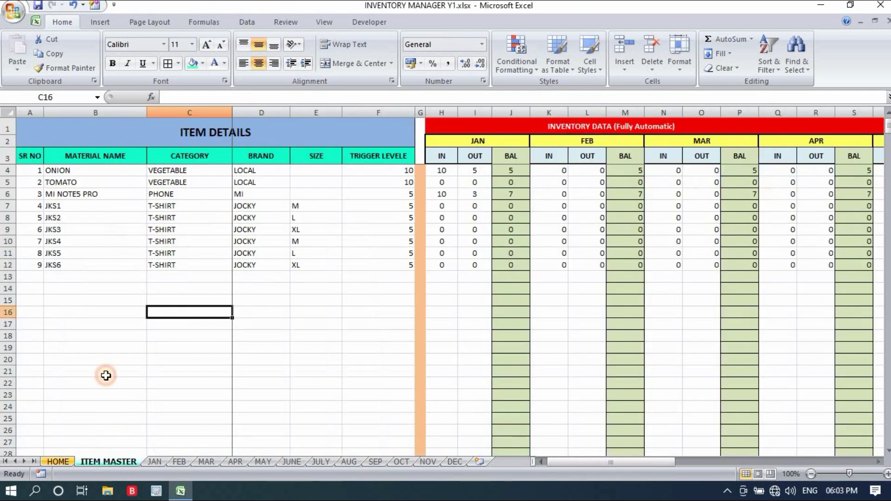
{"action": "left_click_drag", "start_coordinate": [64, 169], "coordinate": [366, 344]}
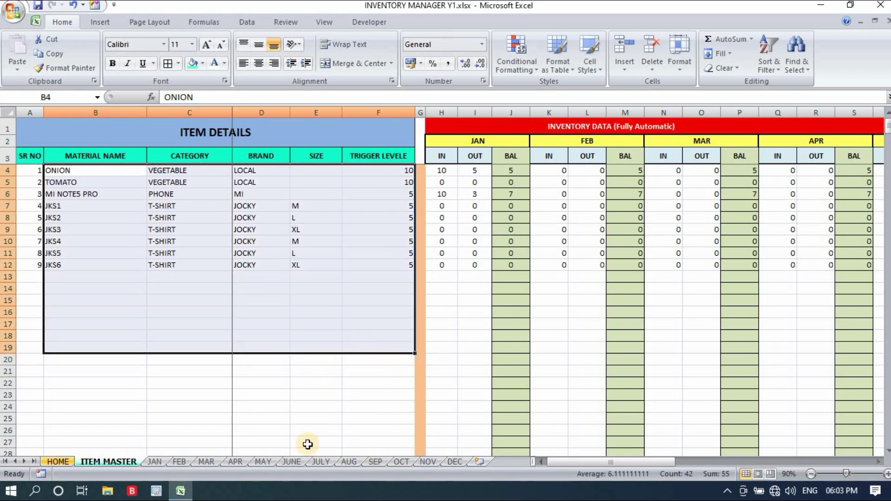
{"action": "left_click", "coordinate": [156, 461]}
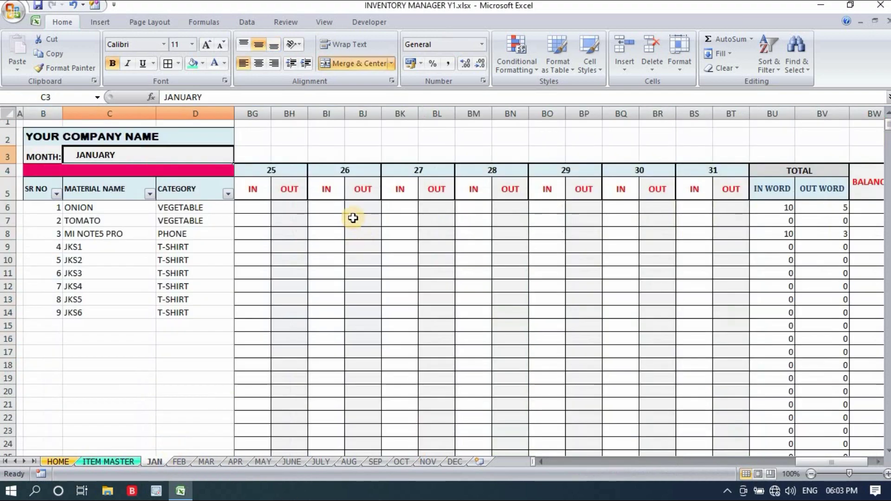
{"action": "left_click_drag", "start_coordinate": [805, 462], "coordinate": [557, 461]}
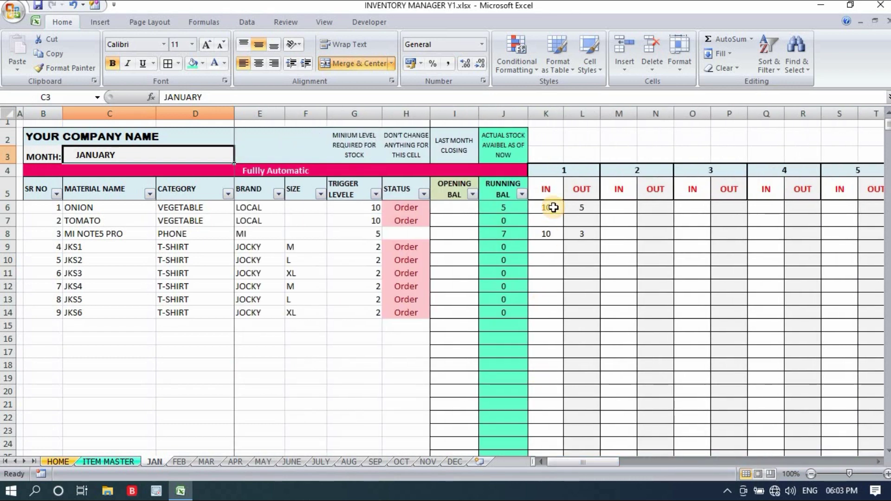
{"action": "left_click_drag", "start_coordinate": [556, 205], "coordinate": [703, 313]}
{"action": "left_click", "coordinate": [60, 460]}
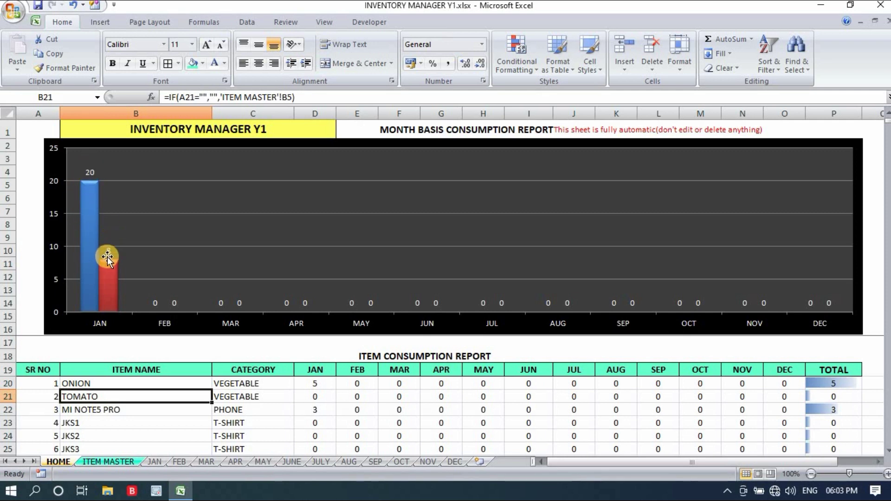
On FEB, enter day-1 IN quantities of 10 for JKS1 and 2 for JKS2
{"action": "left_click", "coordinate": [178, 462]}
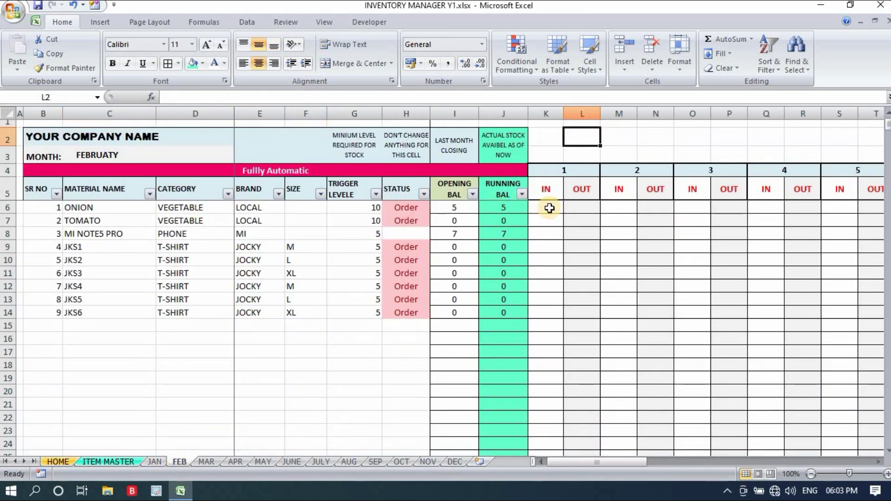
{"action": "left_click", "coordinate": [550, 208]}
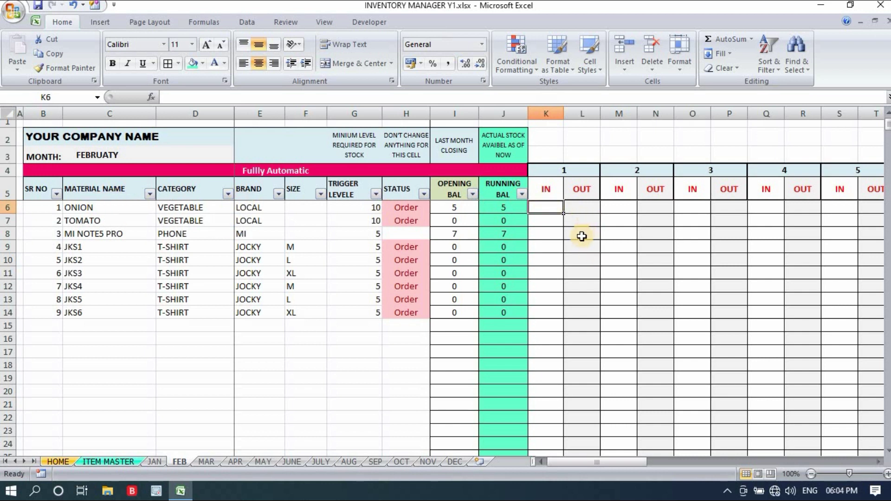
{"action": "left_click", "coordinate": [550, 244]}
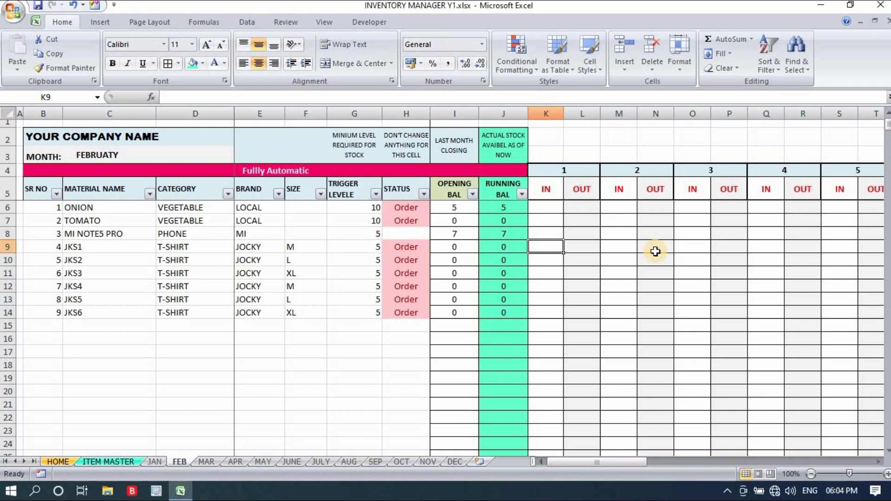
{"action": "type", "text": "10"}
{"action": "key", "text": "Return"}
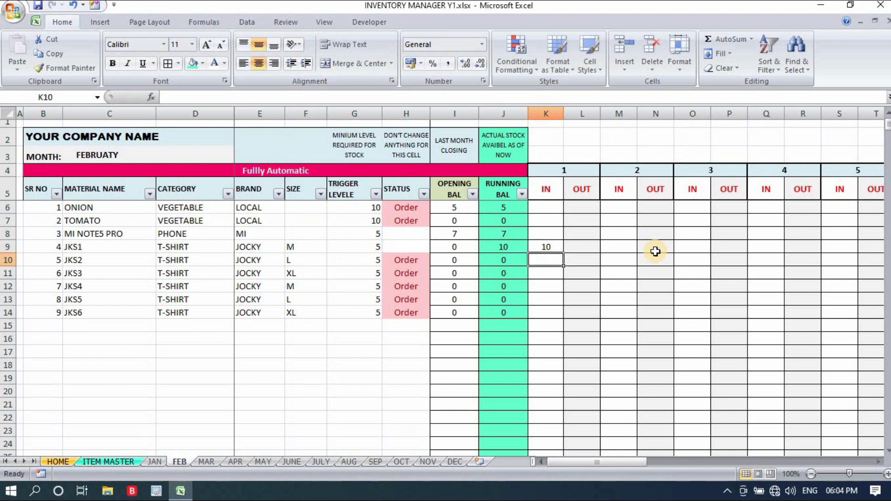
{"action": "type", "text": "2"}
{"action": "key", "text": "Return"}
Enter day-1 OUT of 2 each for JKS1 and JKS2 and view the HOME report
{"action": "left_click", "coordinate": [588, 245]}
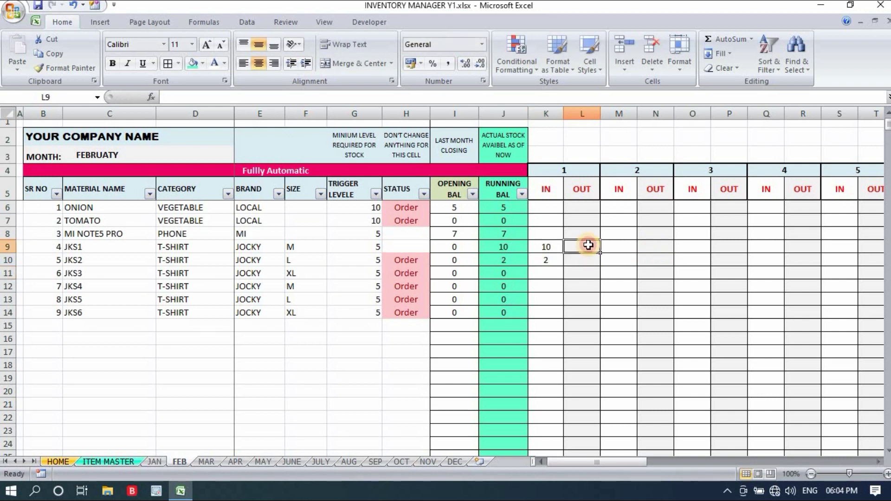
{"action": "type", "text": "2"}
{"action": "key", "text": "Return"}
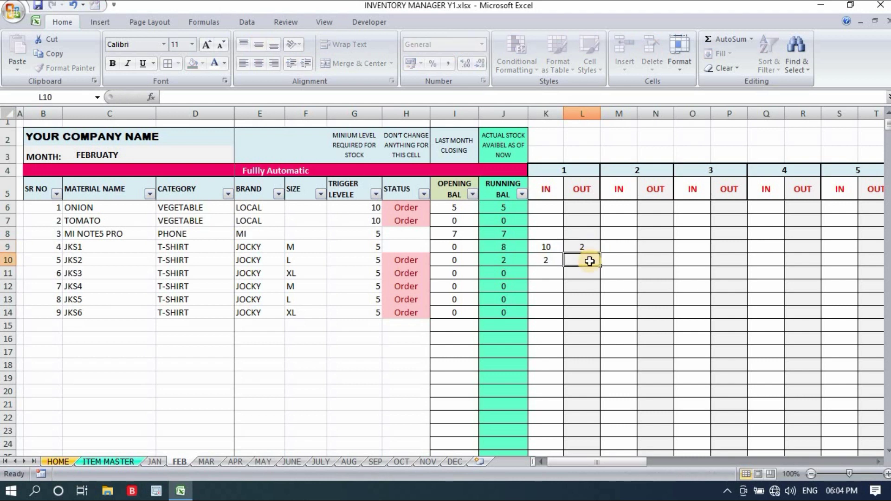
{"action": "type", "text": "2"}
{"action": "left_click", "coordinate": [592, 288]}
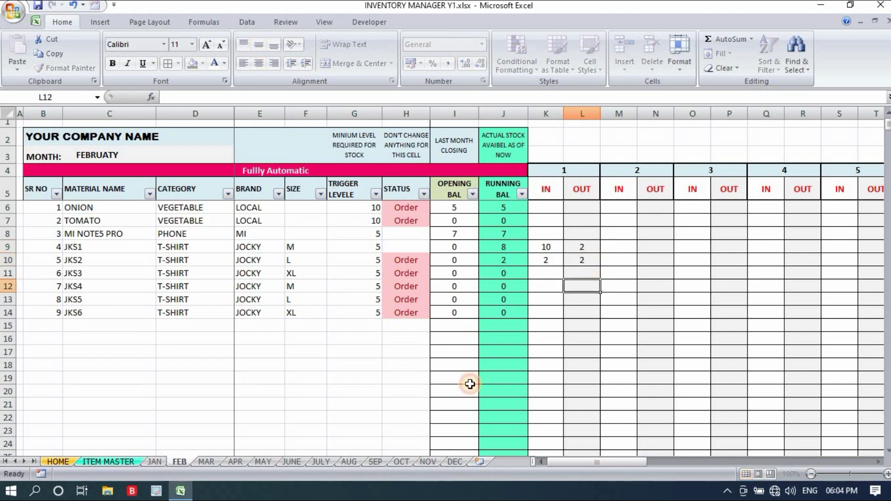
{"action": "left_click", "coordinate": [58, 461]}
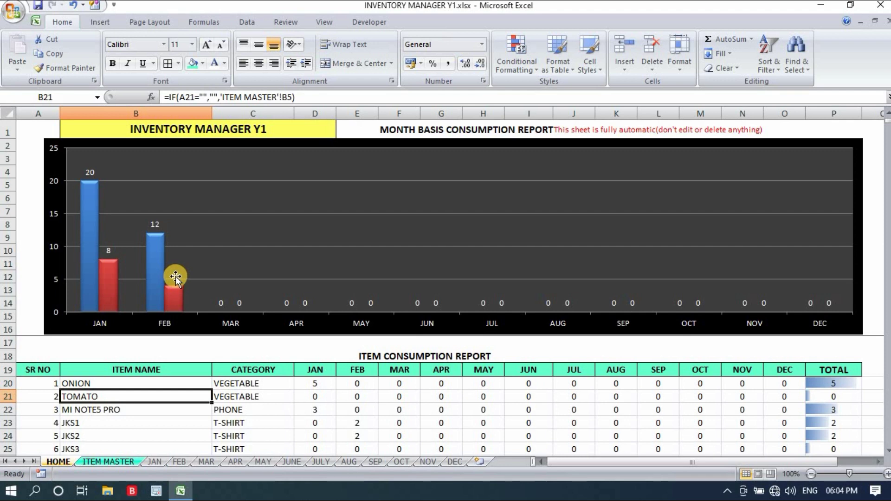
{"action": "left_click", "coordinate": [232, 360]}
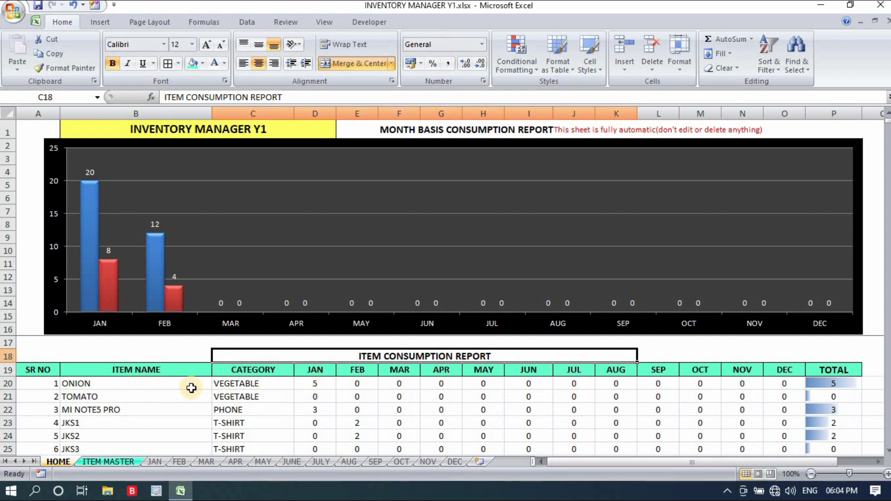
{"action": "left_click", "coordinate": [326, 384]}
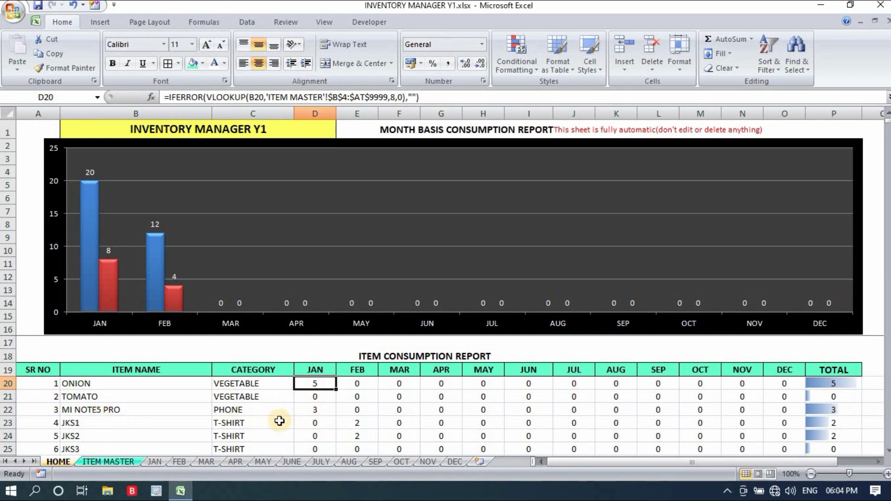
{"action": "left_click", "coordinate": [329, 411]}
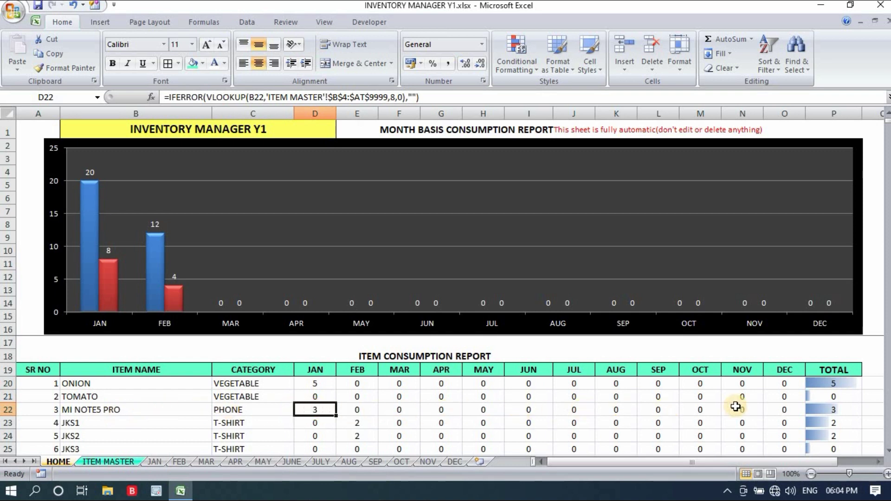
{"action": "left_click", "coordinate": [853, 409]}
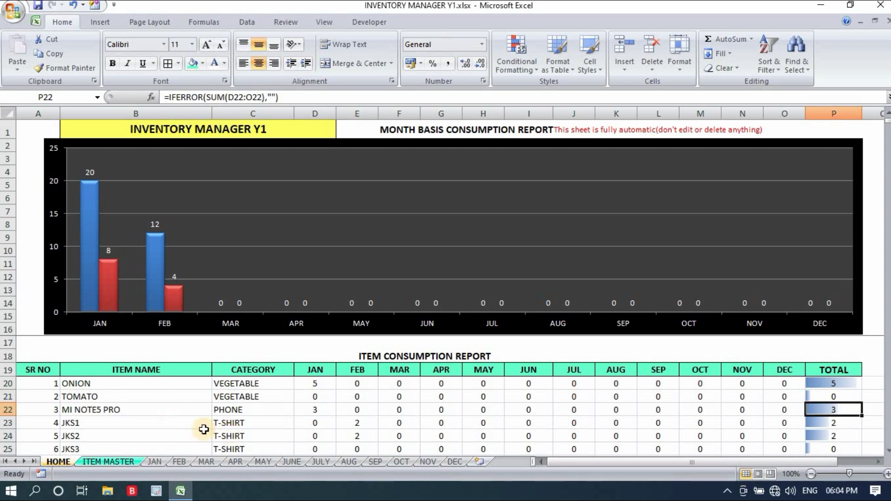
{"action": "left_click", "coordinate": [102, 422]}
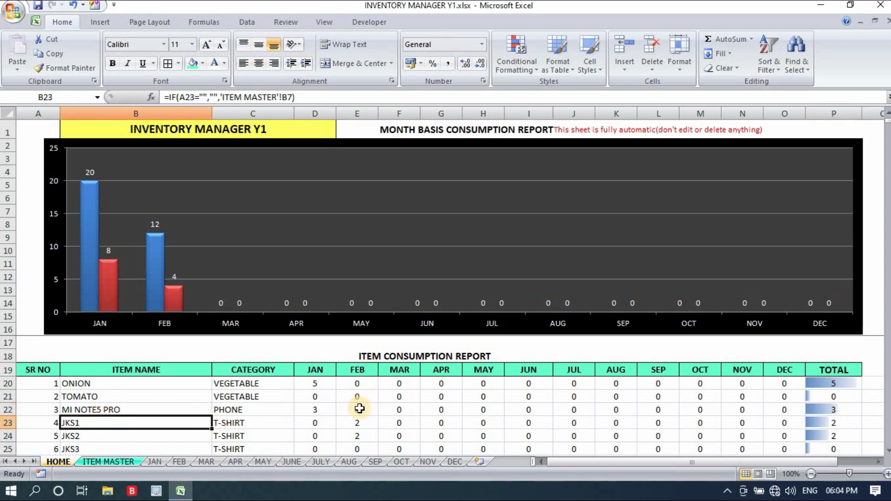
{"action": "left_click_drag", "start_coordinate": [362, 423], "coordinate": [362, 437]}
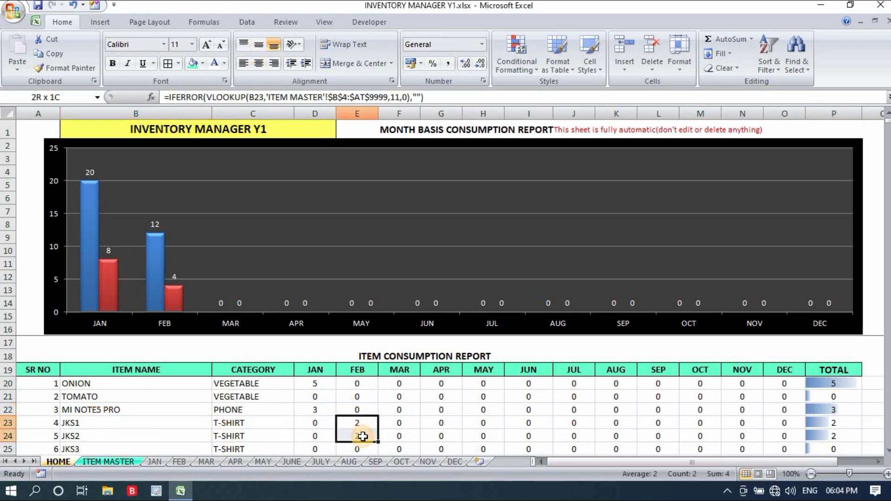
{"action": "left_click_drag", "start_coordinate": [834, 423], "coordinate": [834, 435]}
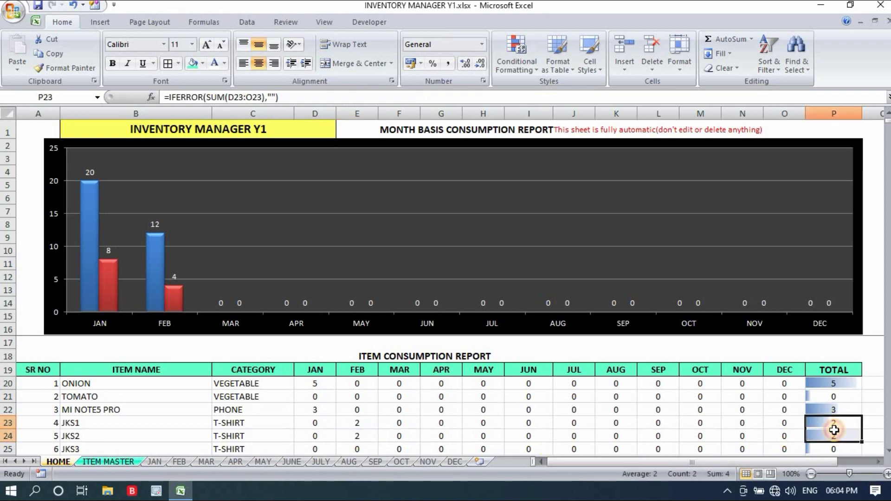
{"action": "left_click", "coordinate": [872, 396]}
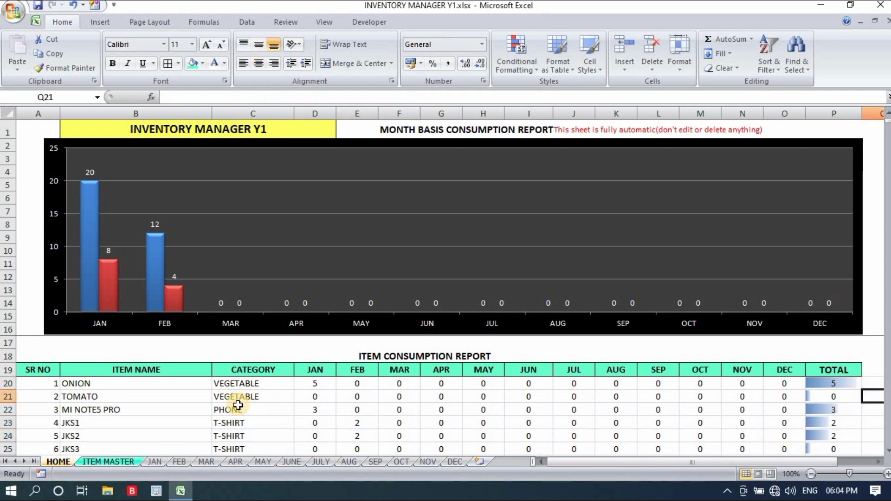
On JAN, select the company name cell, glancing at FEB before returning
{"action": "left_click", "coordinate": [153, 462]}
{"action": "left_click", "coordinate": [580, 137]}
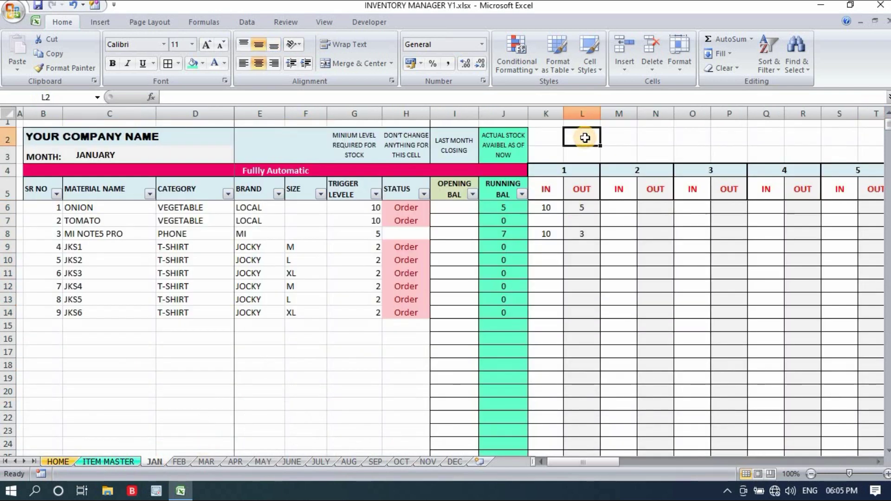
{"action": "key", "text": "Left"}
{"action": "key", "text": "Left"}
{"action": "key", "text": "Left"}
{"action": "key", "text": "Left"}
{"action": "key", "text": "Left"}
{"action": "key", "text": "Left"}
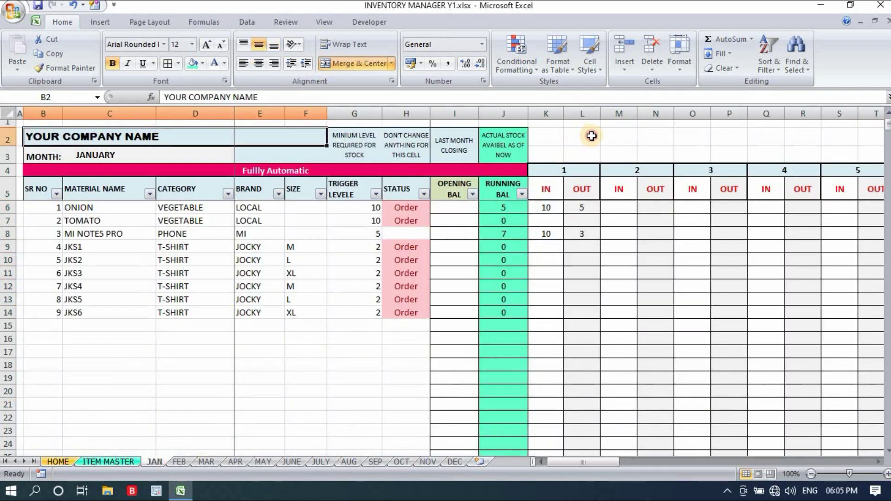
{"action": "left_click", "coordinate": [592, 136]}
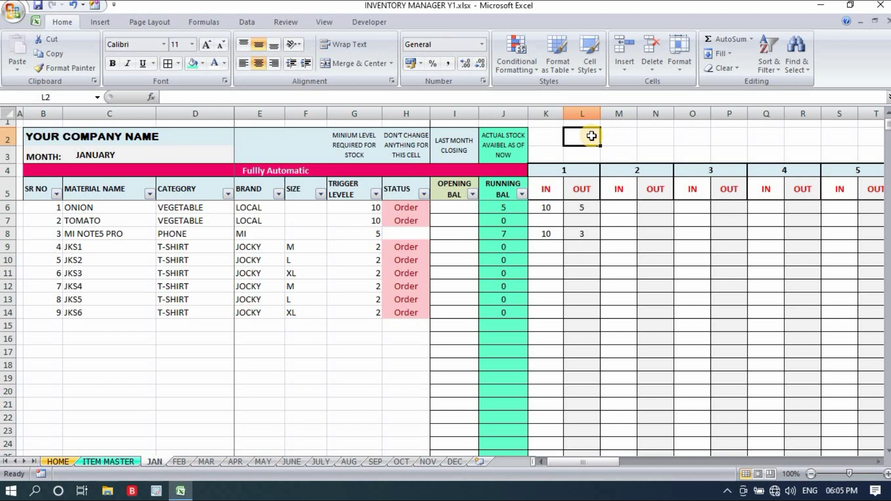
{"action": "left_click", "coordinate": [117, 137]}
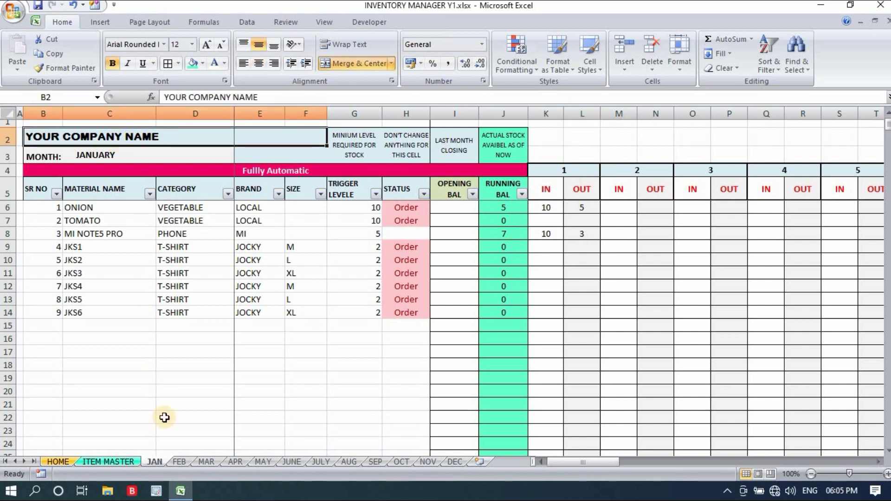
{"action": "left_click", "coordinate": [180, 464]}
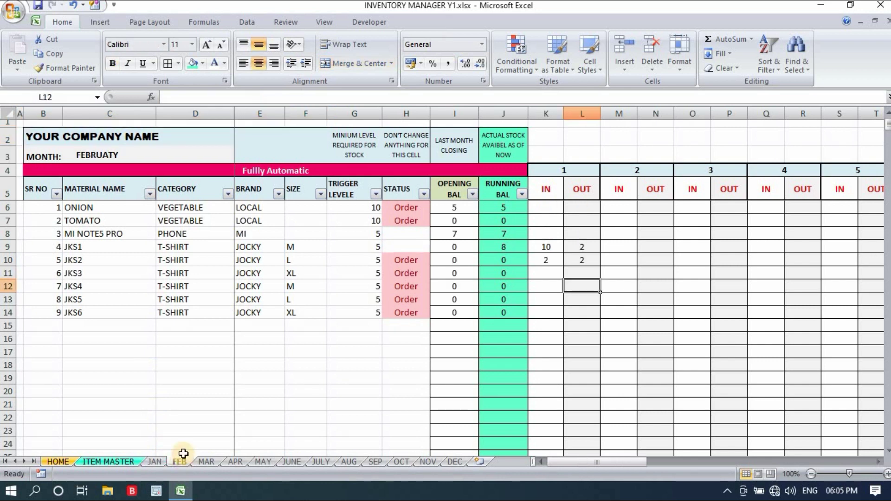
{"action": "left_click", "coordinate": [155, 461]}
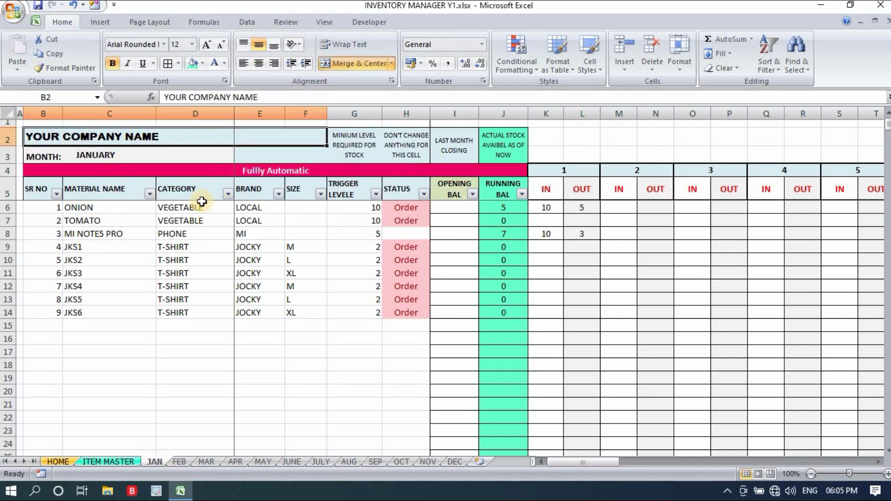
Inspect January's empty opening balance column and ONION's OUT quantity of 5
{"action": "left_click_drag", "start_coordinate": [457, 207], "coordinate": [454, 391]}
{"action": "left_click", "coordinate": [460, 204]}
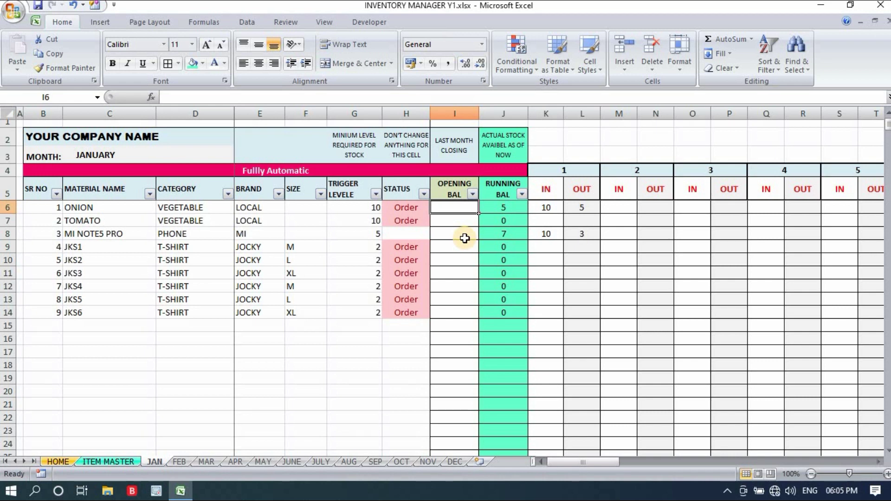
{"action": "left_click", "coordinate": [568, 142]}
{"action": "left_click_drag", "start_coordinate": [454, 209], "coordinate": [455, 418]}
{"action": "left_click", "coordinate": [582, 207]}
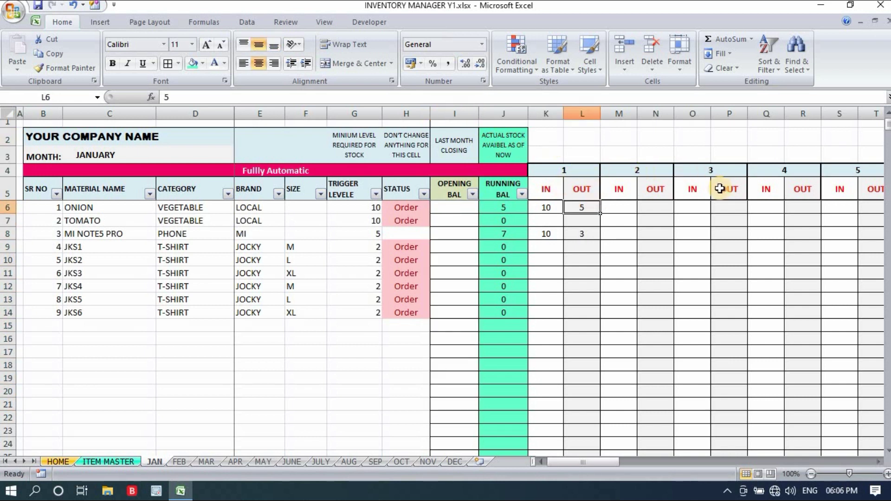
Review ONION's day-1 entries, then check FEB's ONION opening balance of 5 pulled from JAN via VLOOKUP
{"action": "left_click", "coordinate": [596, 171]}
{"action": "left_click", "coordinate": [642, 173]}
{"action": "left_click", "coordinate": [547, 208]}
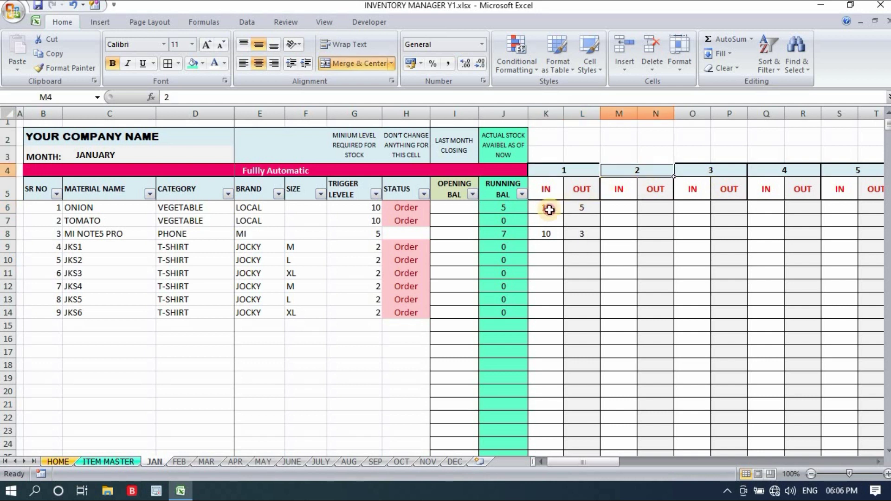
{"action": "left_click_drag", "start_coordinate": [586, 206], "coordinate": [588, 200]}
{"action": "left_click", "coordinate": [650, 245]}
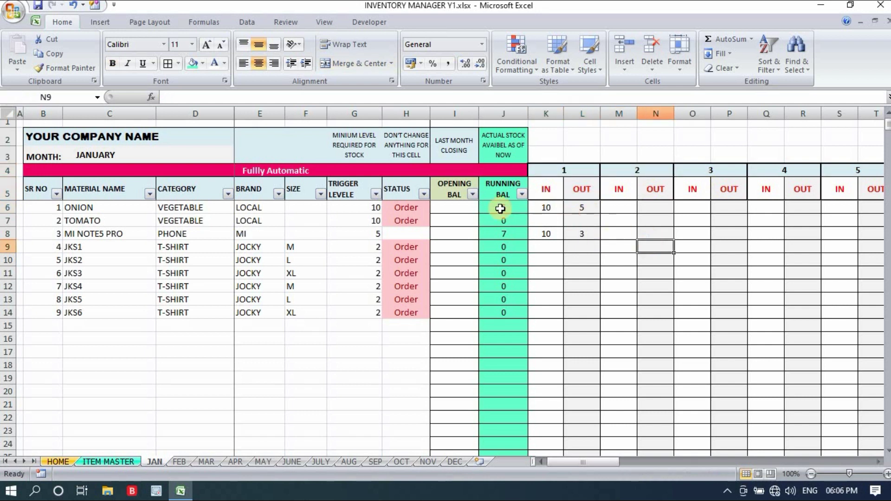
{"action": "left_click_drag", "start_coordinate": [453, 208], "coordinate": [452, 316]}
{"action": "left_click", "coordinate": [453, 325]}
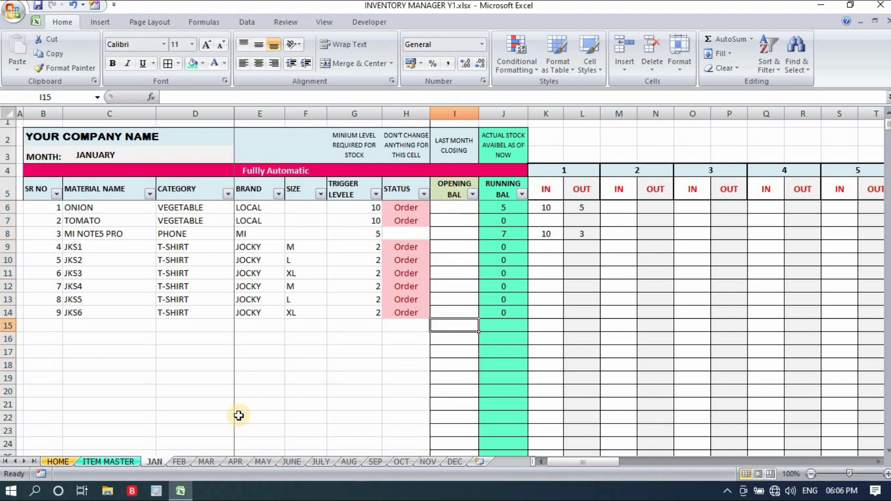
{"action": "left_click", "coordinate": [181, 462]}
{"action": "left_click", "coordinate": [459, 211]}
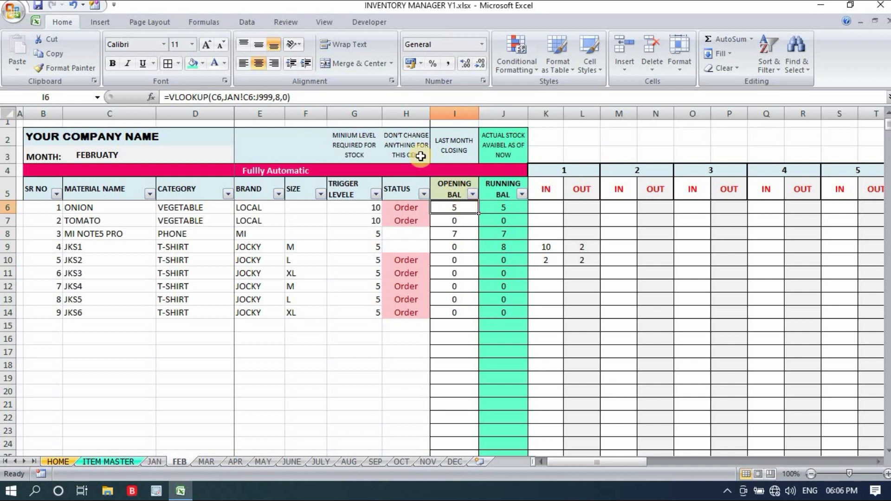
Highlight the Fully Automatic banner on the FEB sheet, then deselect it
{"action": "left_click", "coordinate": [591, 139]}
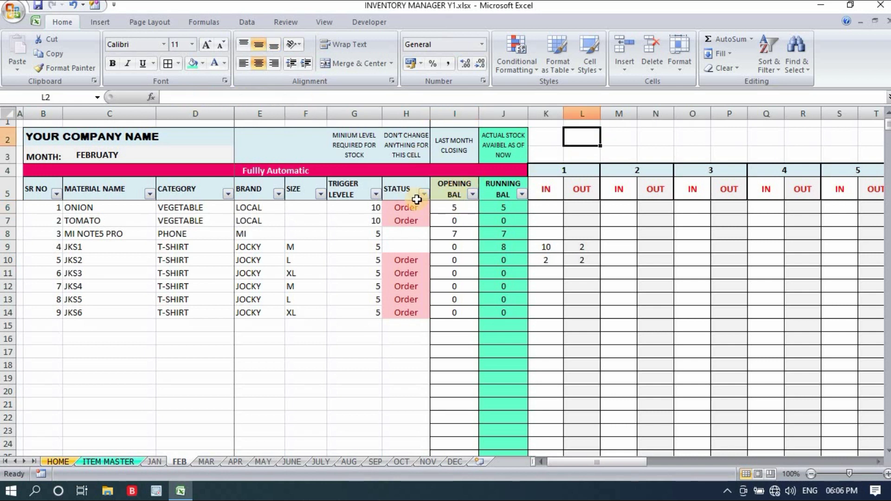
{"action": "left_click_drag", "start_coordinate": [51, 173], "coordinate": [502, 173]}
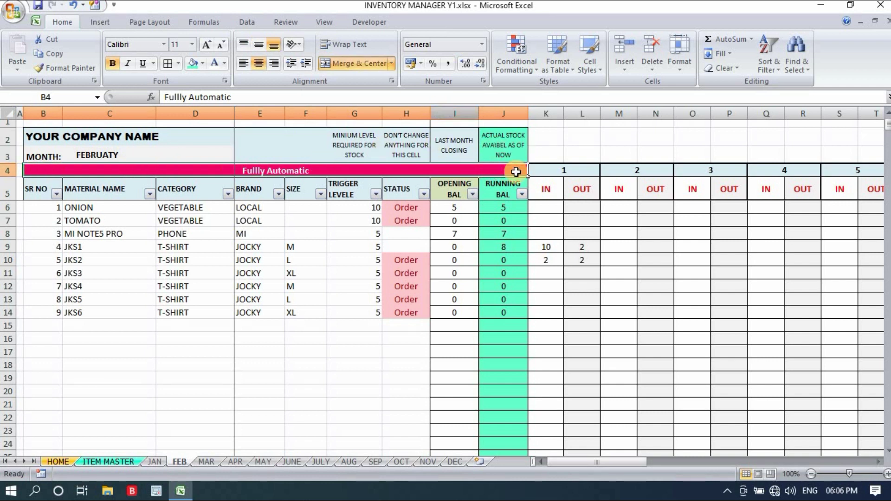
{"action": "left_click", "coordinate": [553, 139]}
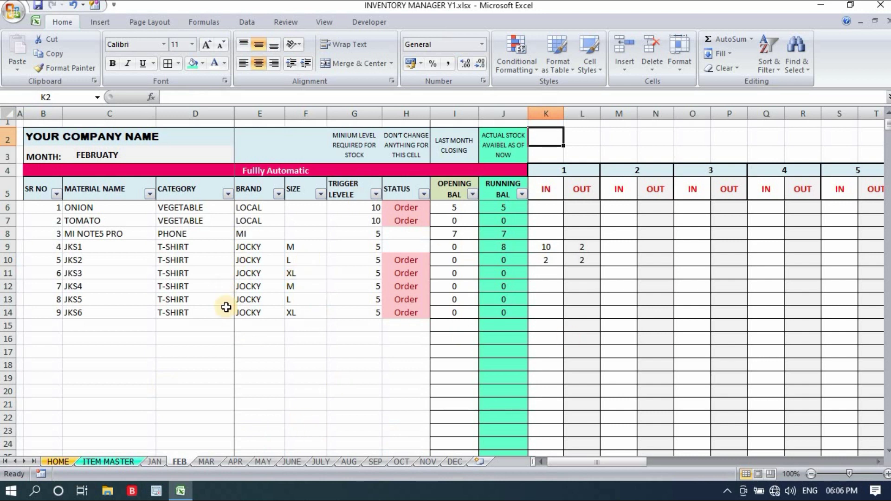
{"action": "left_click", "coordinate": [59, 461]}
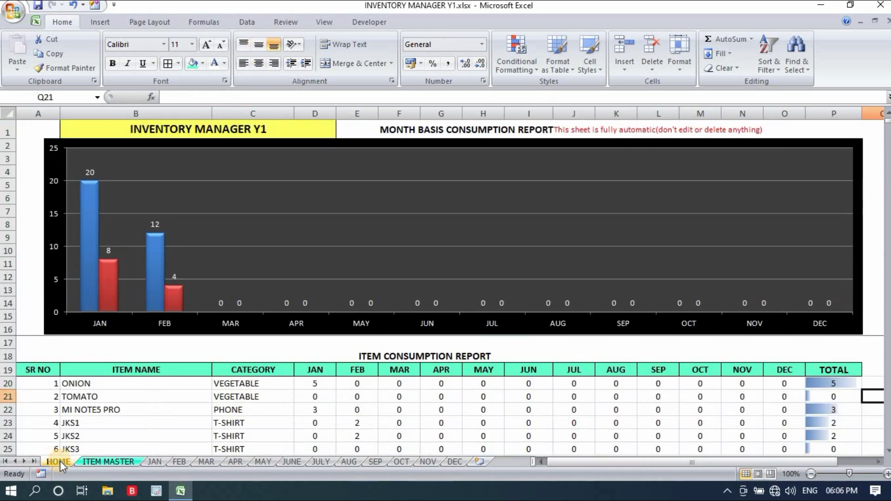